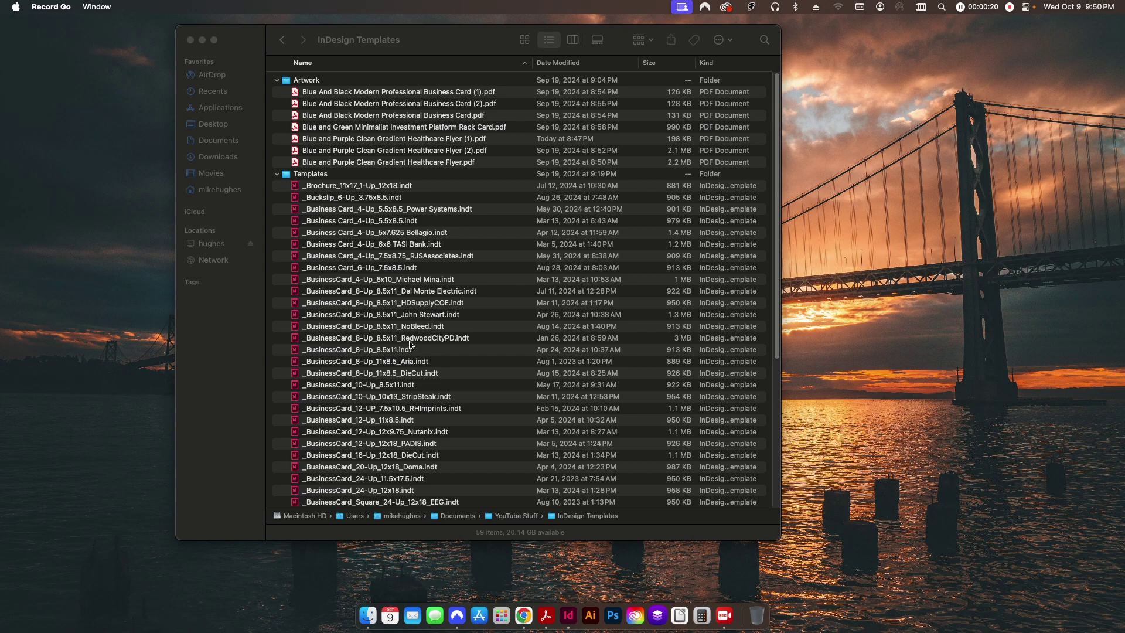
Step: Open the _Brochure_11x17_1-Up_12x18.indt template from the Finder list of the InDesign Templates folder
scroll(410, 345, down, 5)
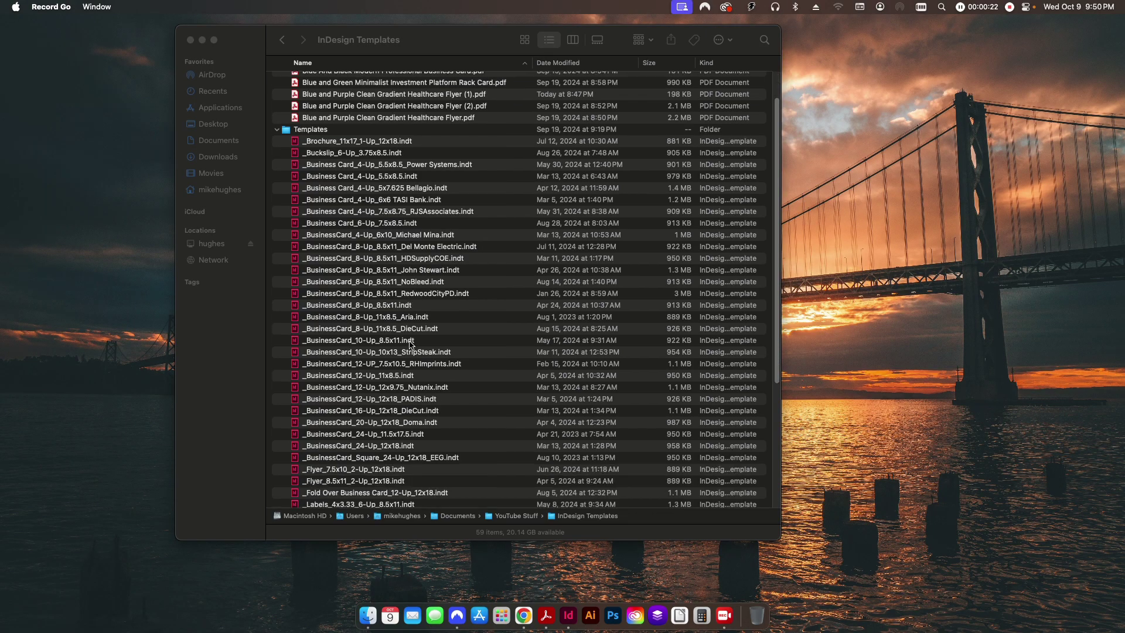
scroll(410, 345, down, 6)
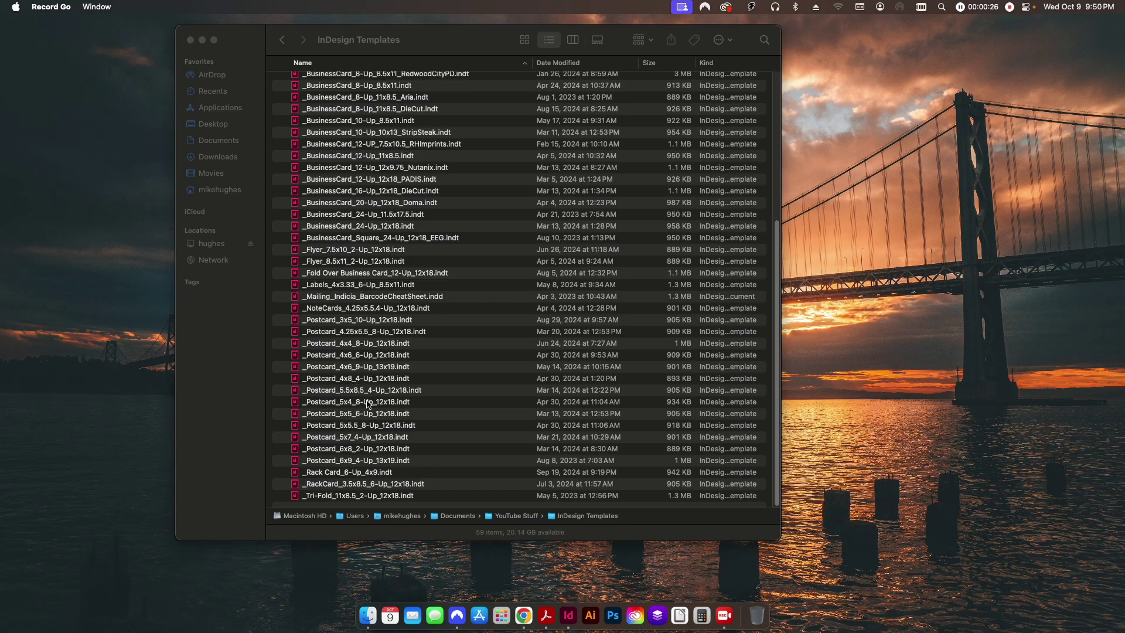
scroll(384, 414, up, 11)
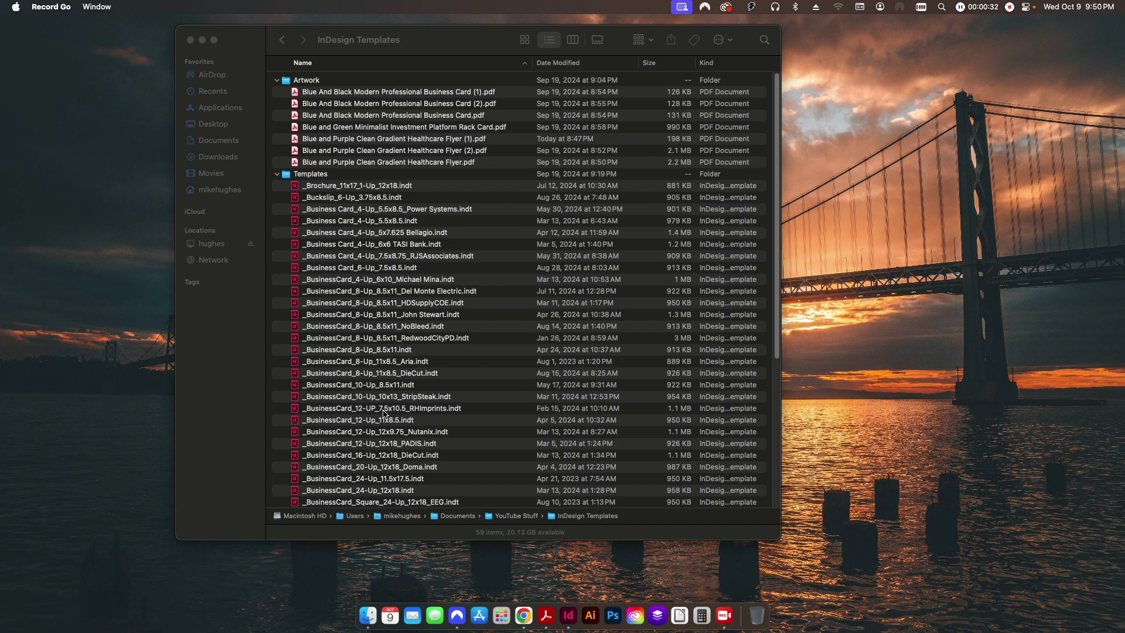
double_click(347, 186)
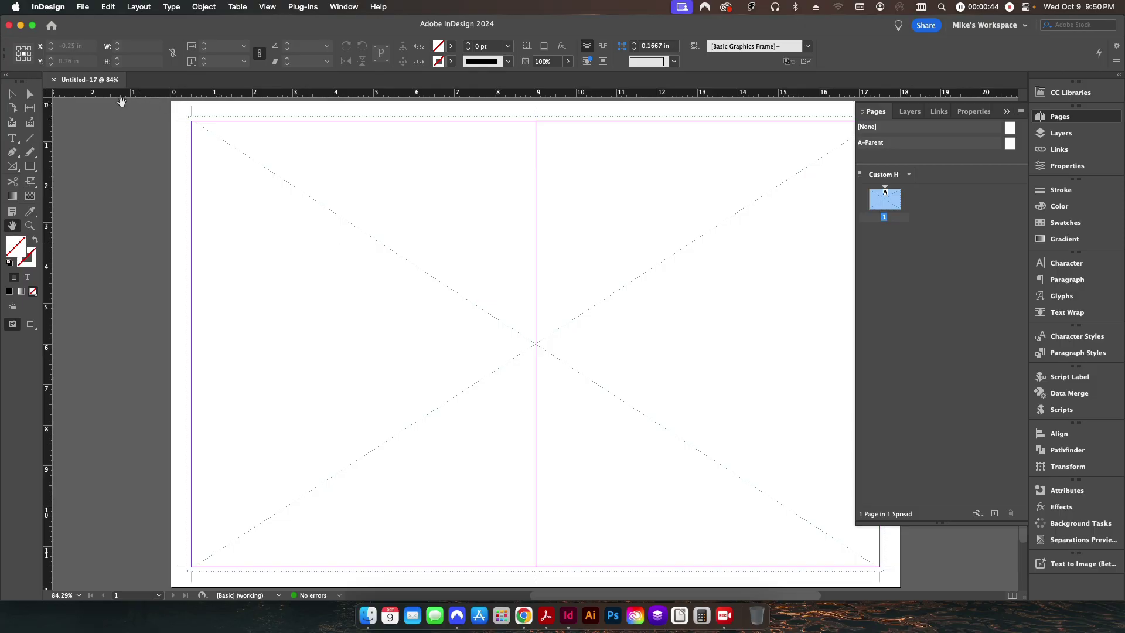
Step: Close the Untitled-17 brochure document, glance at the Templates folder, and return to InDesign Home
click(53, 79)
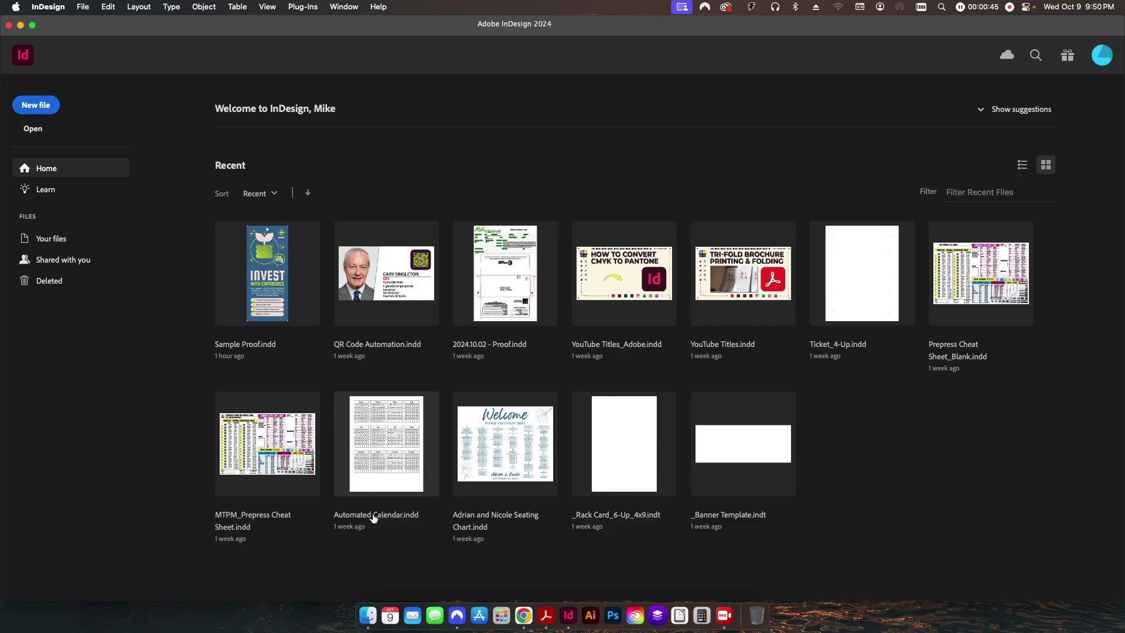
click(368, 615)
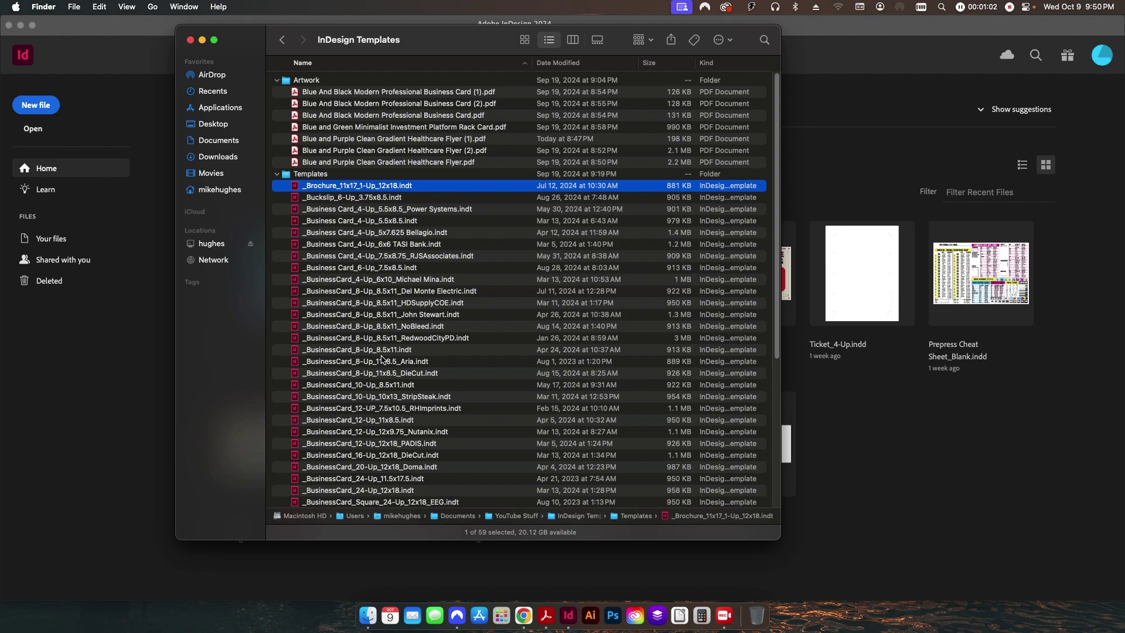
scroll(381, 360, down, 5)
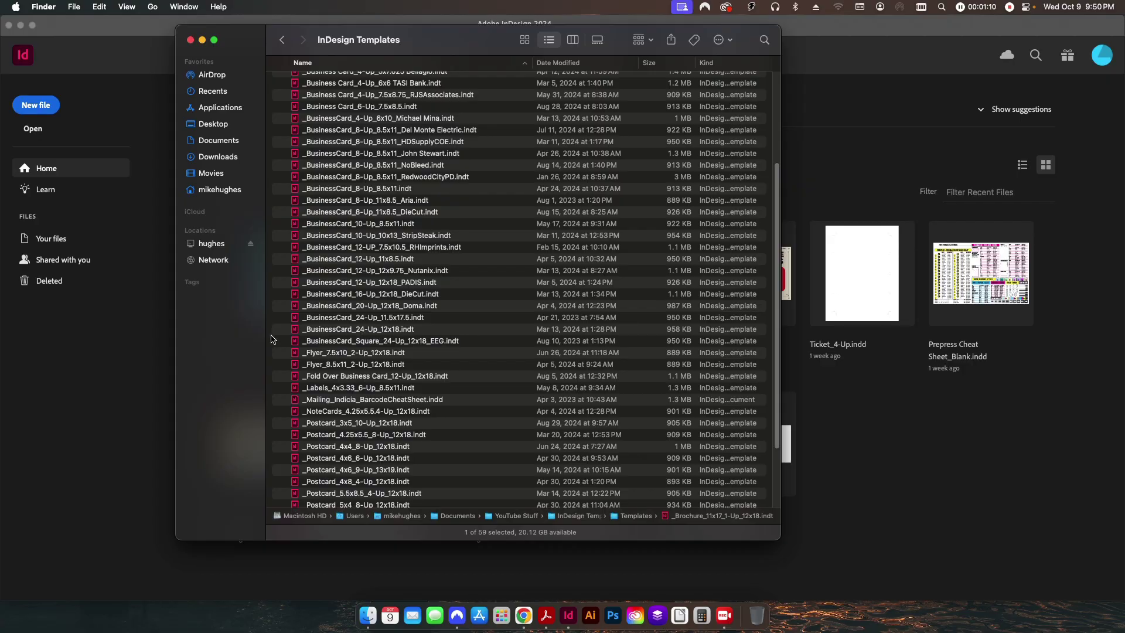
click(75, 332)
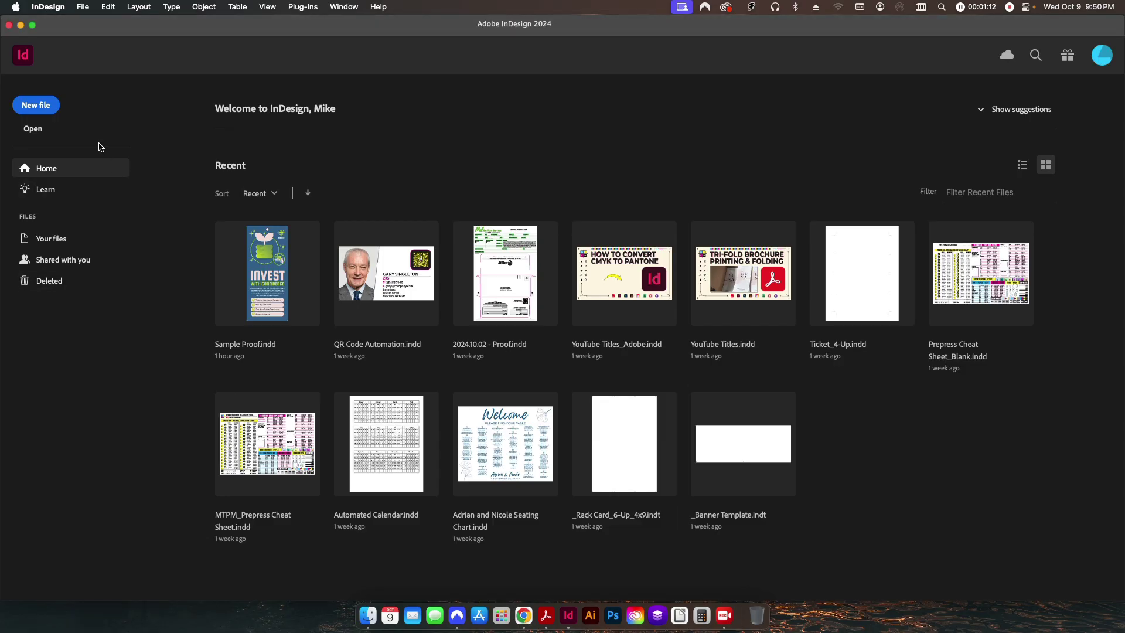
Step: Create a 1-page 12 x 18 in document, no facing pages, 0.375 in margins, 0 bleed
click(37, 107)
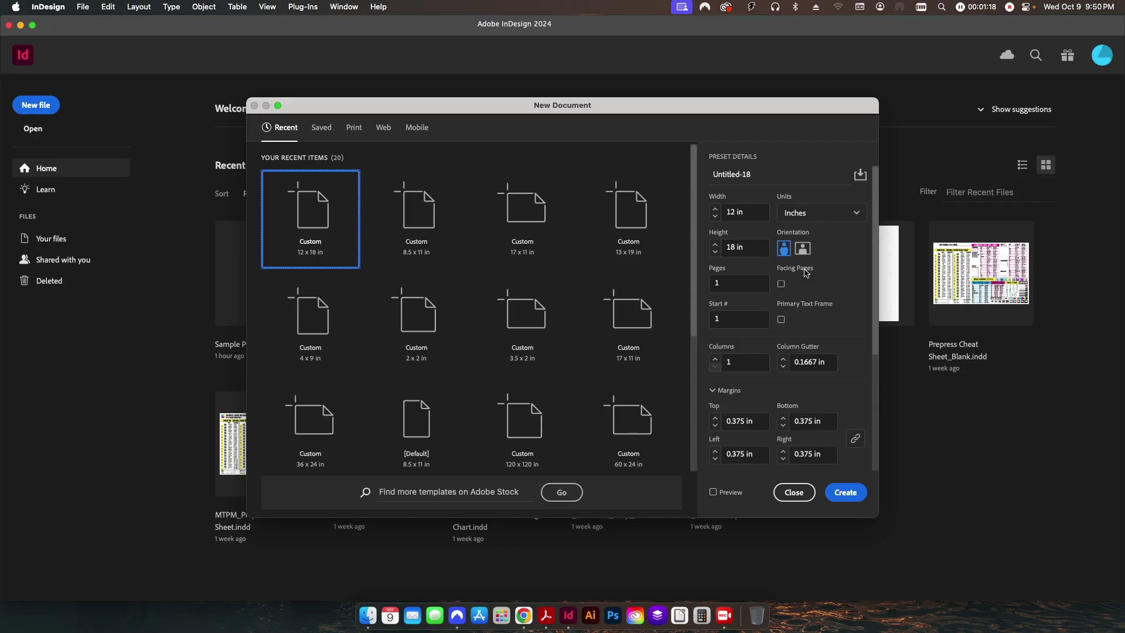
scroll(848, 302, down, 1)
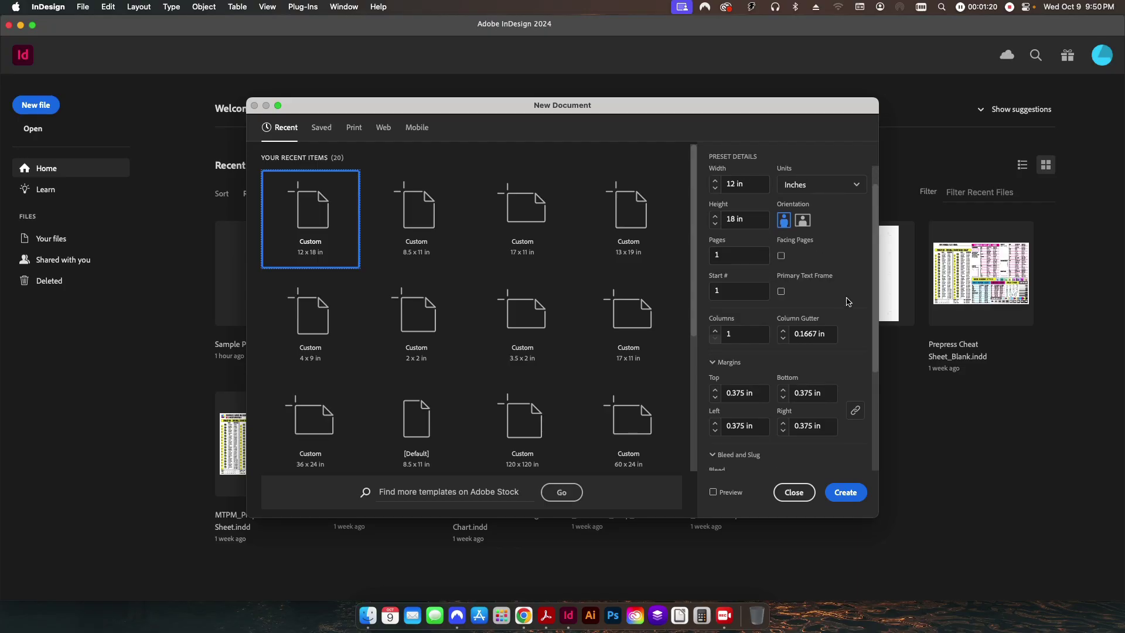
scroll(848, 301, down, 1)
scroll(778, 352, down, 2)
scroll(777, 352, down, 2)
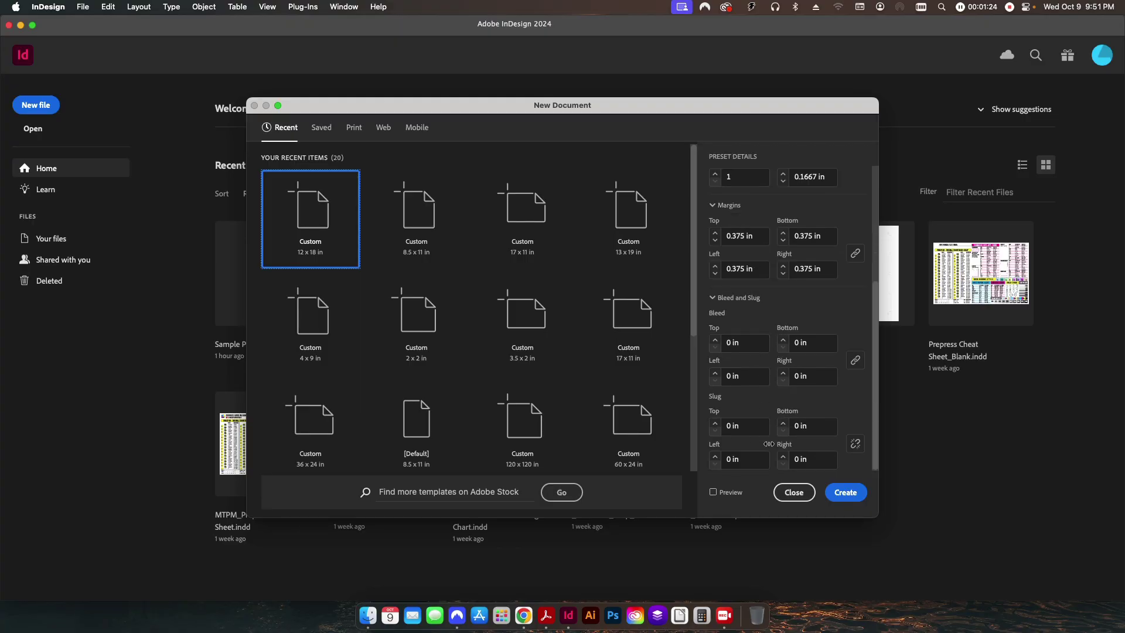
click(846, 494)
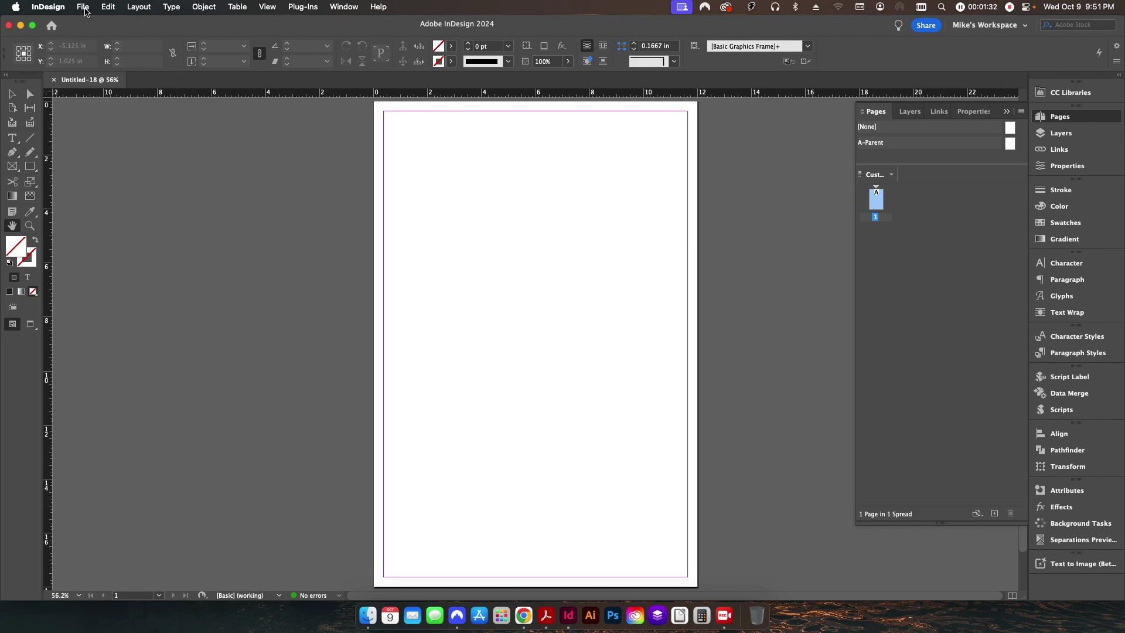
Step: Save the document as an InDesign 2024 template named '24-up biz card template'
click(85, 9)
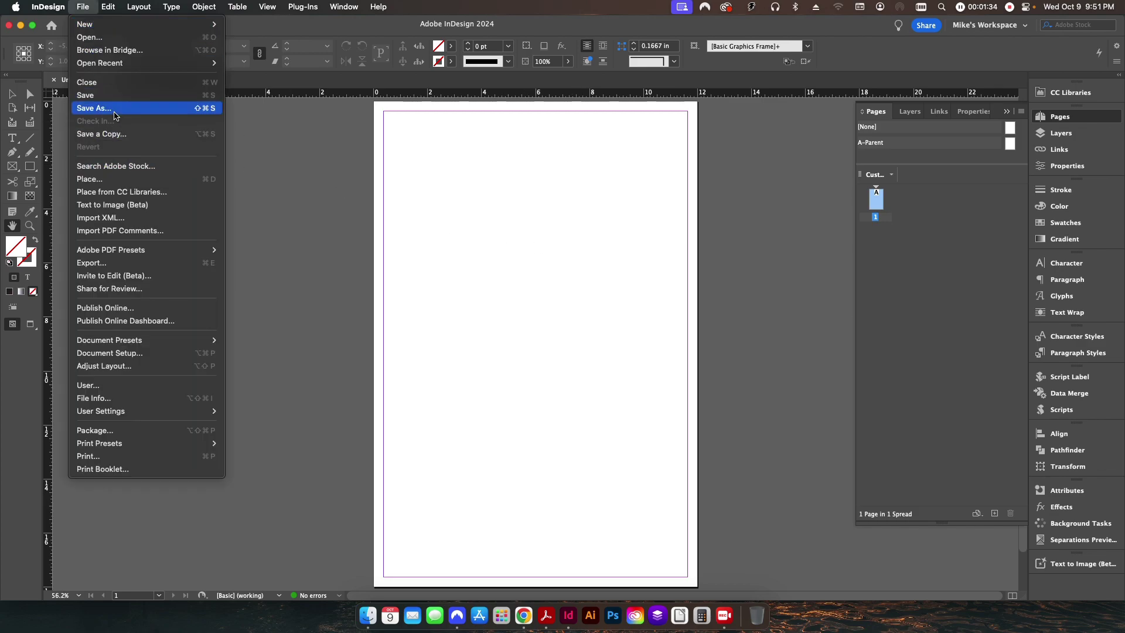
click(397, 299)
key(super+shift+s)
click(564, 321)
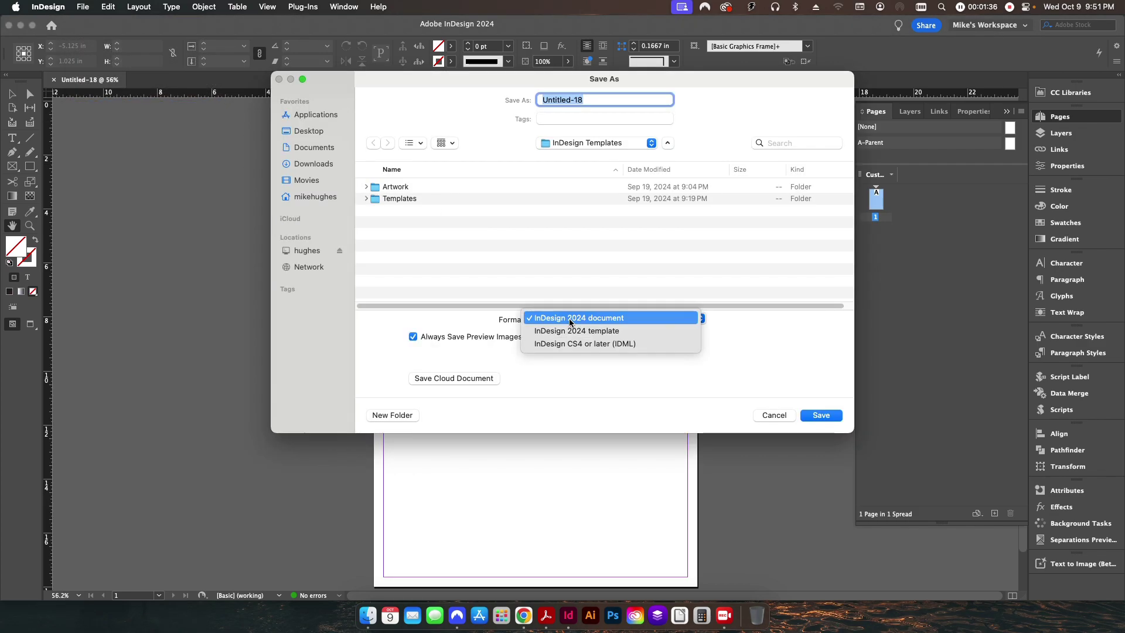
click(577, 331)
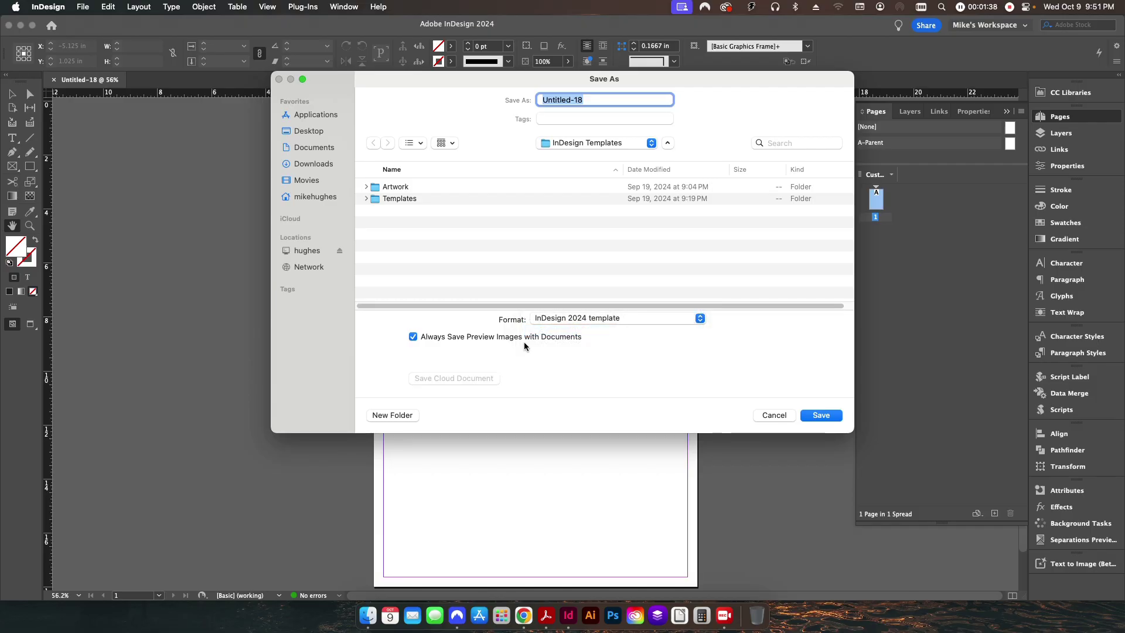
text(24-)
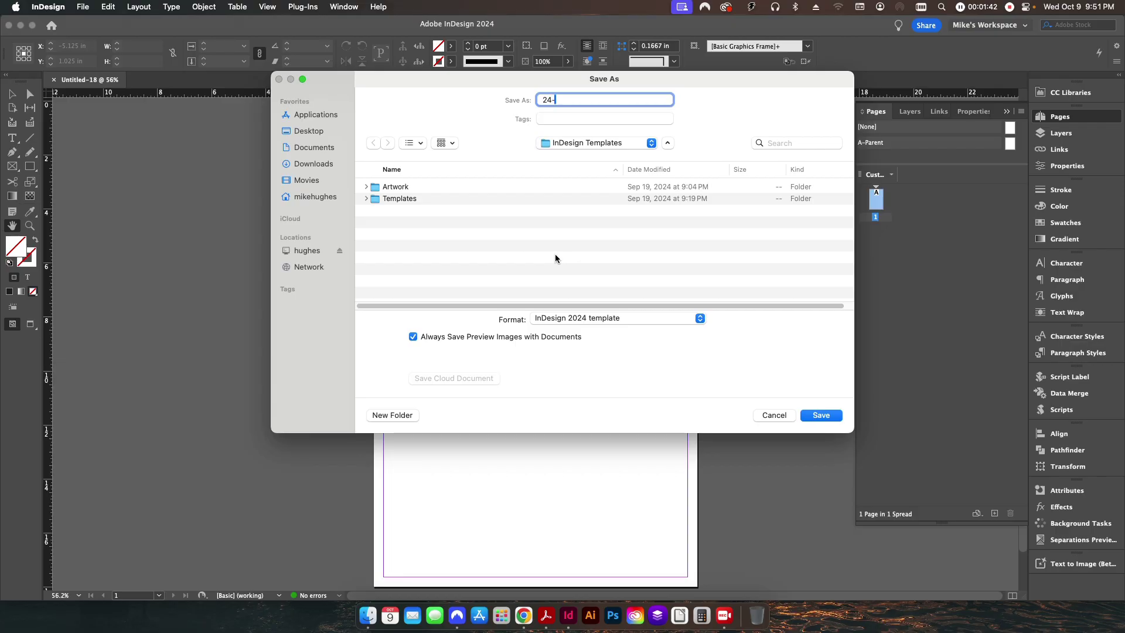
text(up biz card template)
click(827, 416)
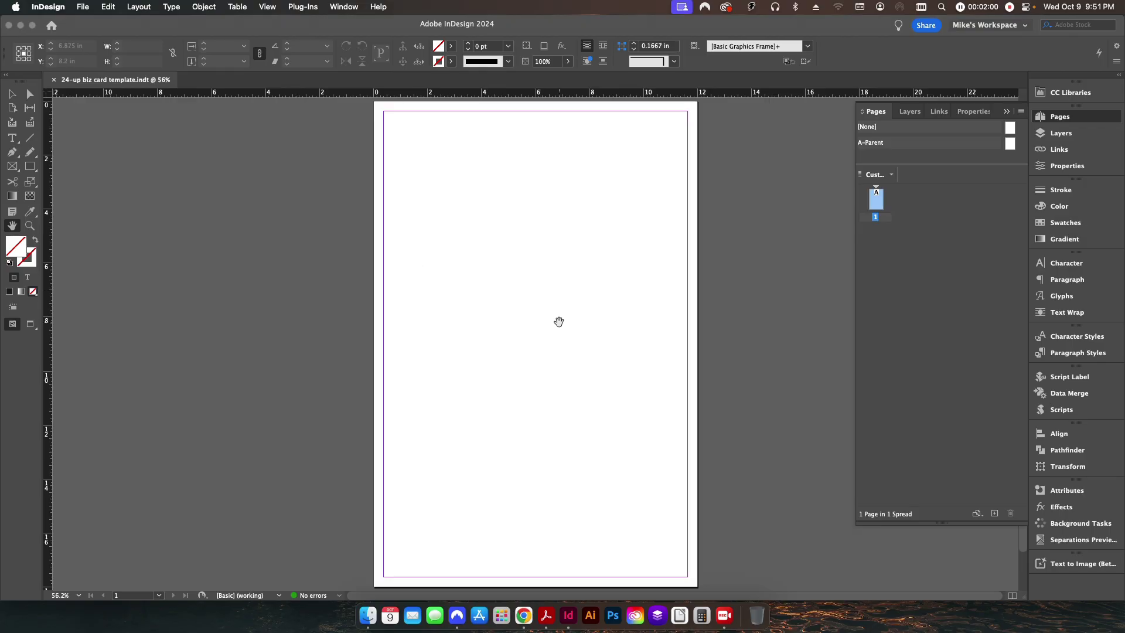
Step: Open the A-Parent page for editing and pick the Rectangle Frame Tool
double_click(1009, 144)
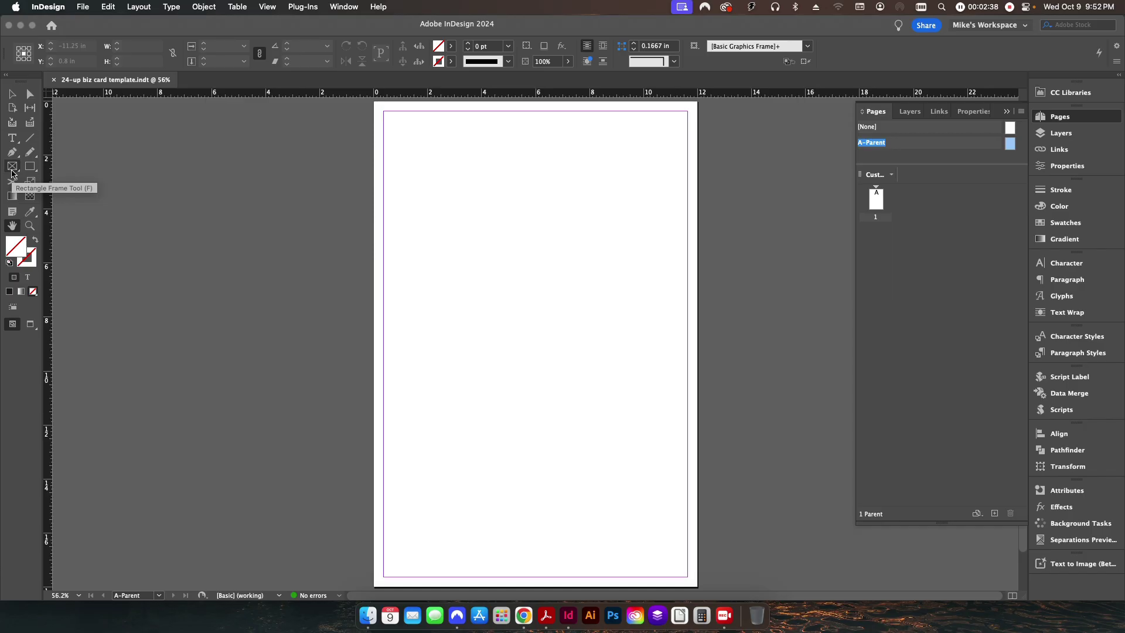
click(12, 169)
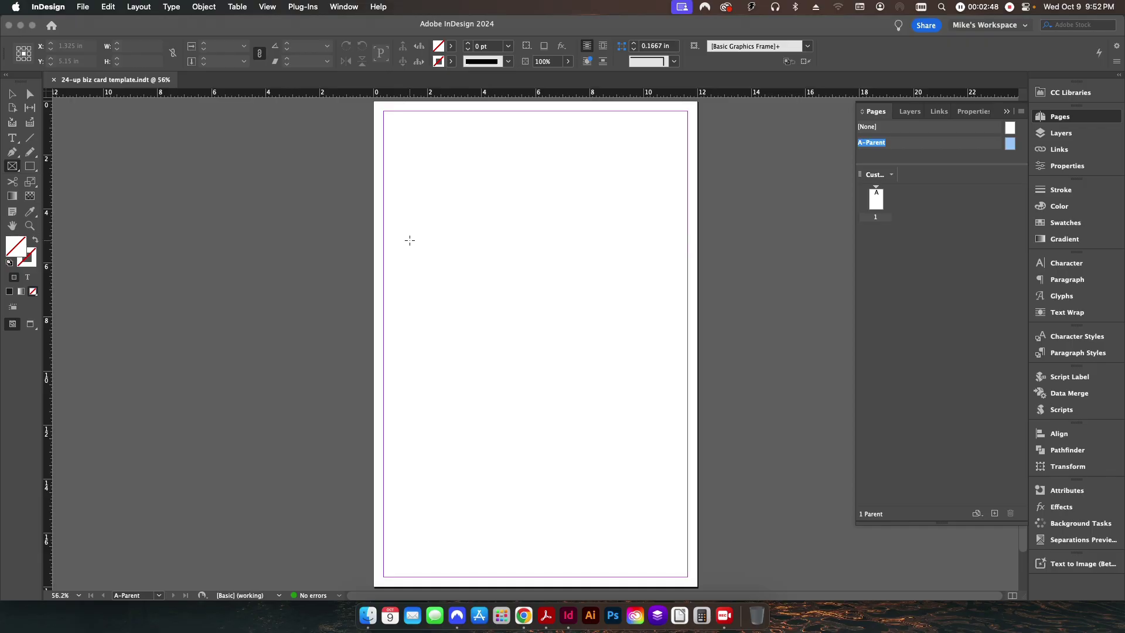
Step: Draw a 3.5 x 2 in frame and move it to the page's top-left corner
click(410, 241)
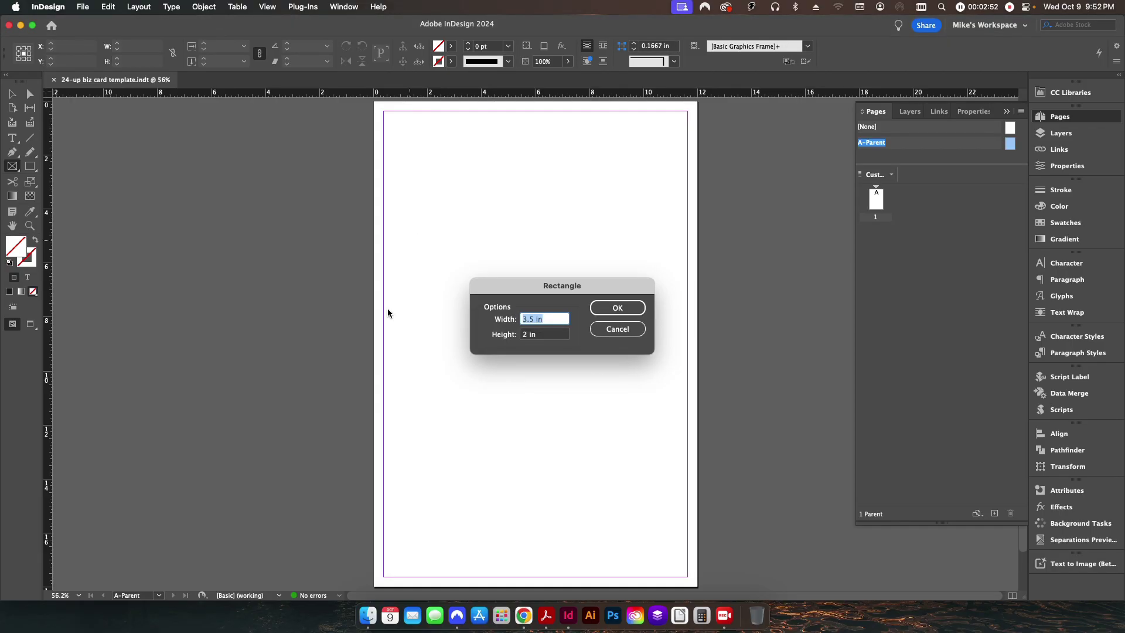
key(Return)
key(v)
drag(441, 270, 410, 142)
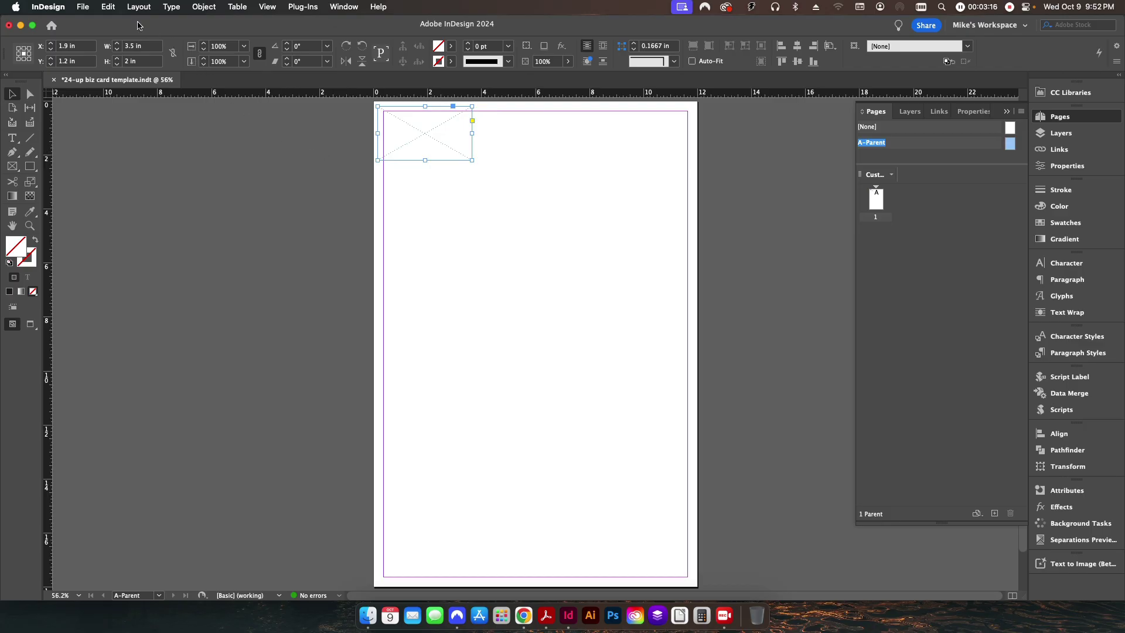
Step: Step and Repeat the frame as a grid: 8 rows, 3 columns, 2.125 in vertical, 3.75 in horizontal
click(109, 7)
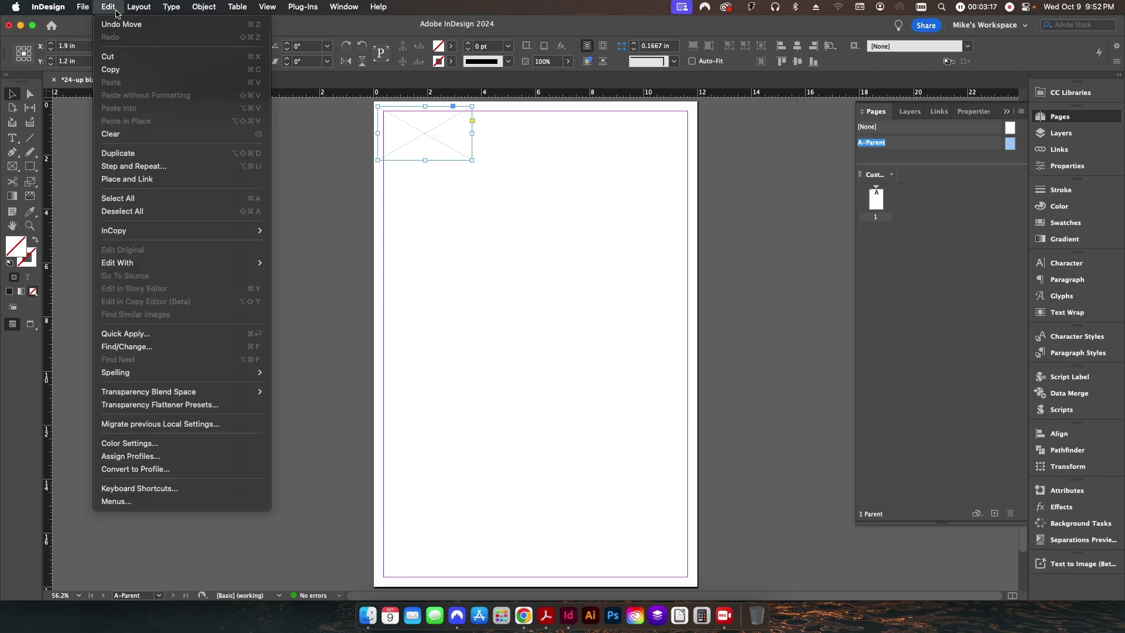
click(137, 165)
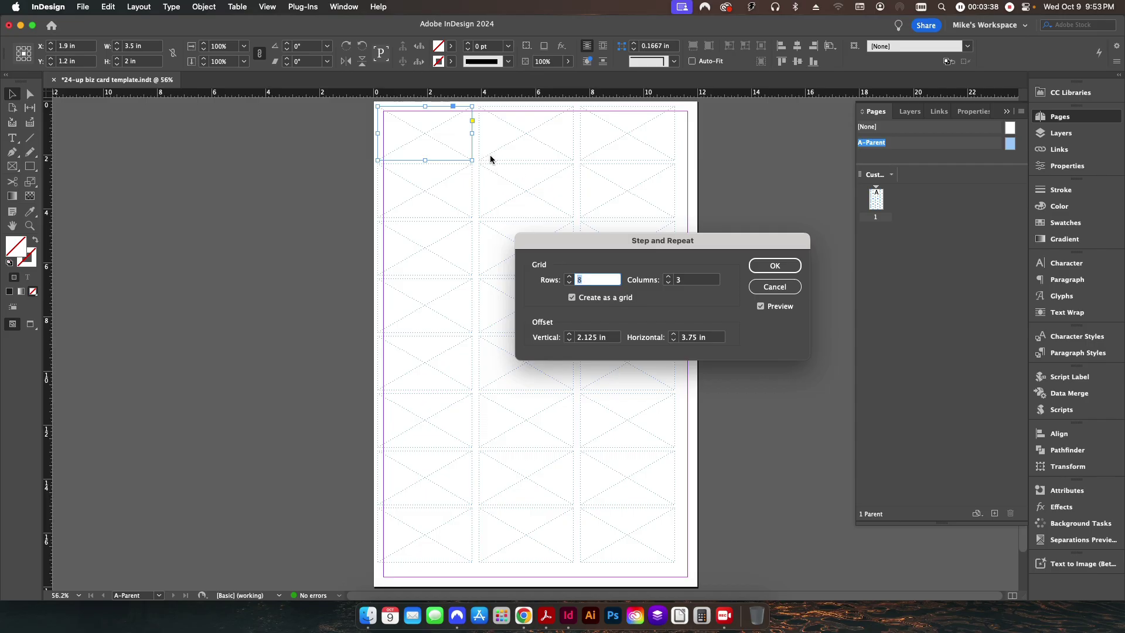
click(774, 268)
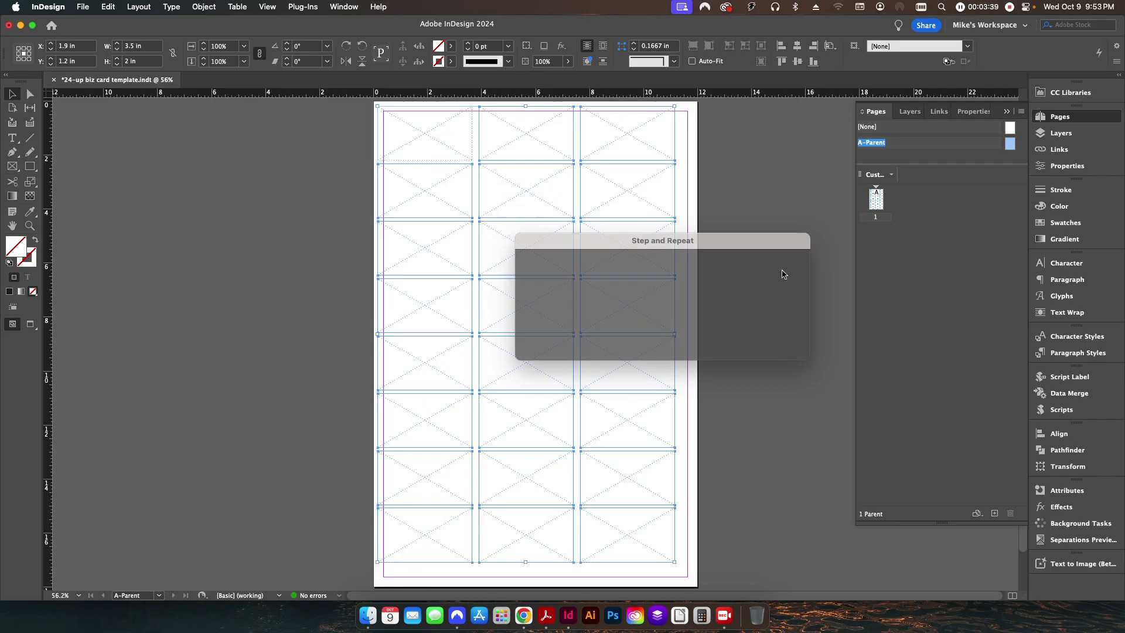
Step: Group the 24 frames, center them horizontally and vertically on the page, then ungroup and reselect
click(301, 254)
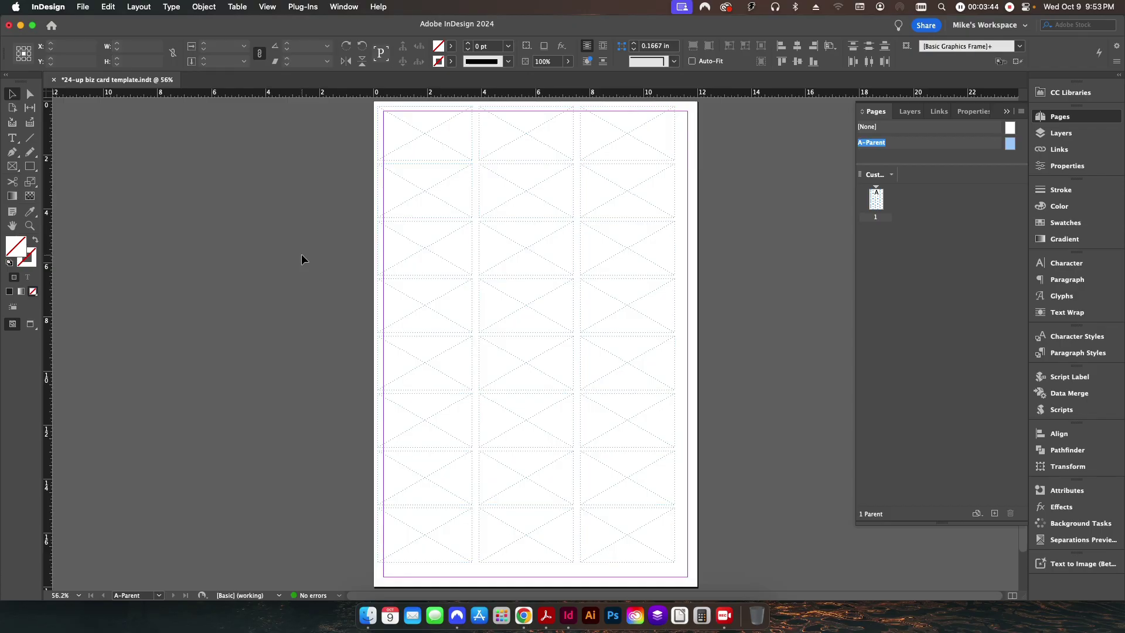
drag(342, 141, 661, 516)
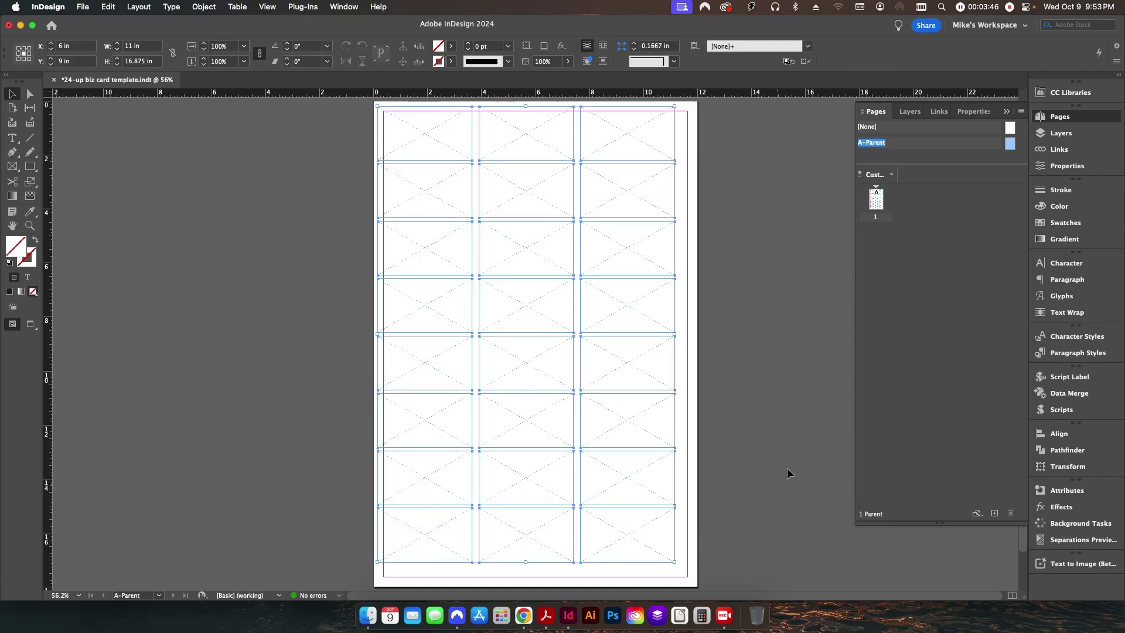
right_click(547, 311)
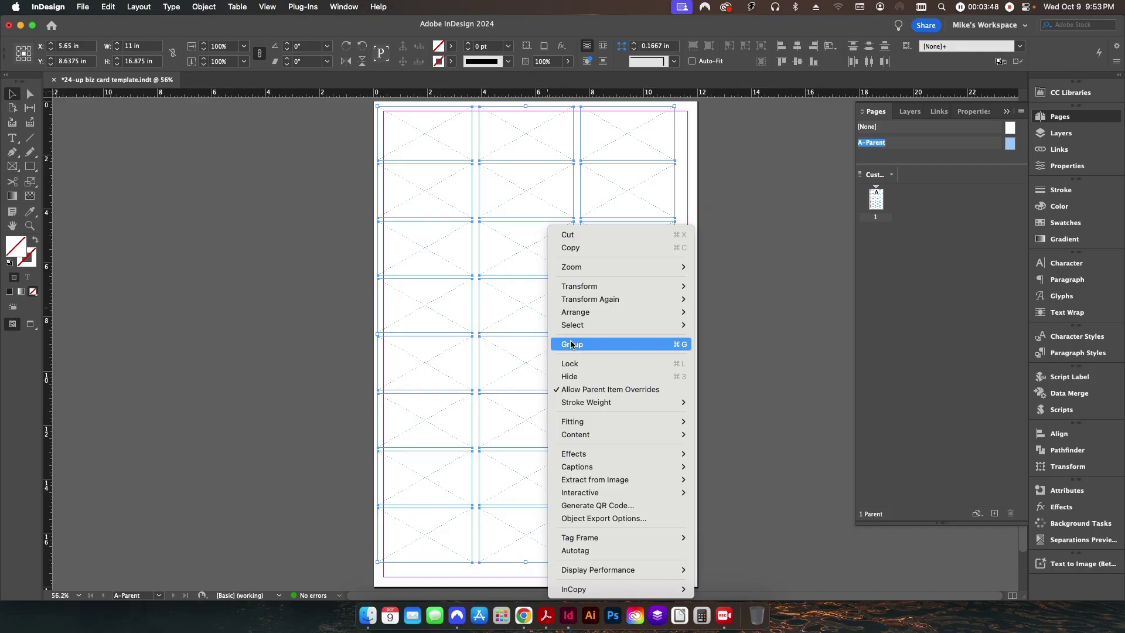
click(595, 346)
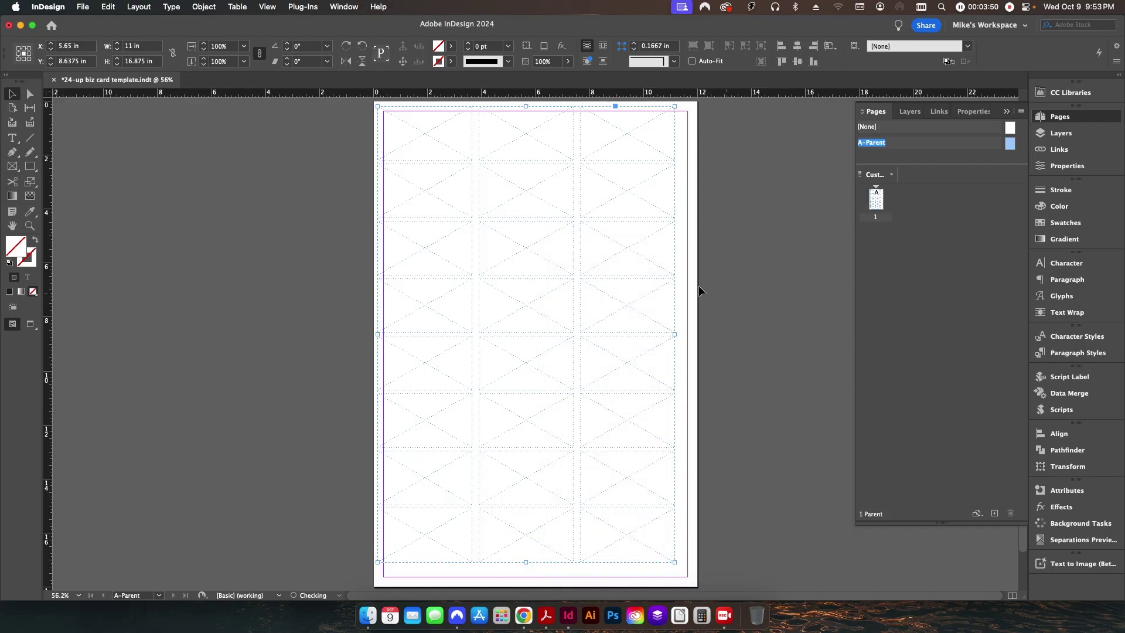
click(798, 61)
click(797, 45)
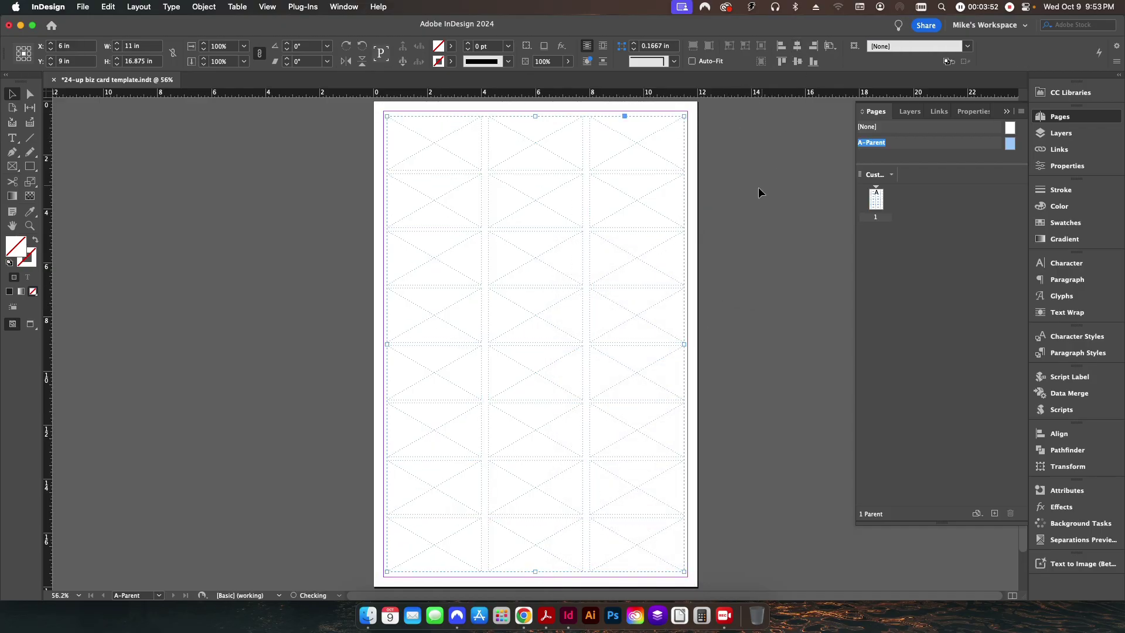
right_click(661, 195)
click(706, 318)
drag(342, 138, 703, 542)
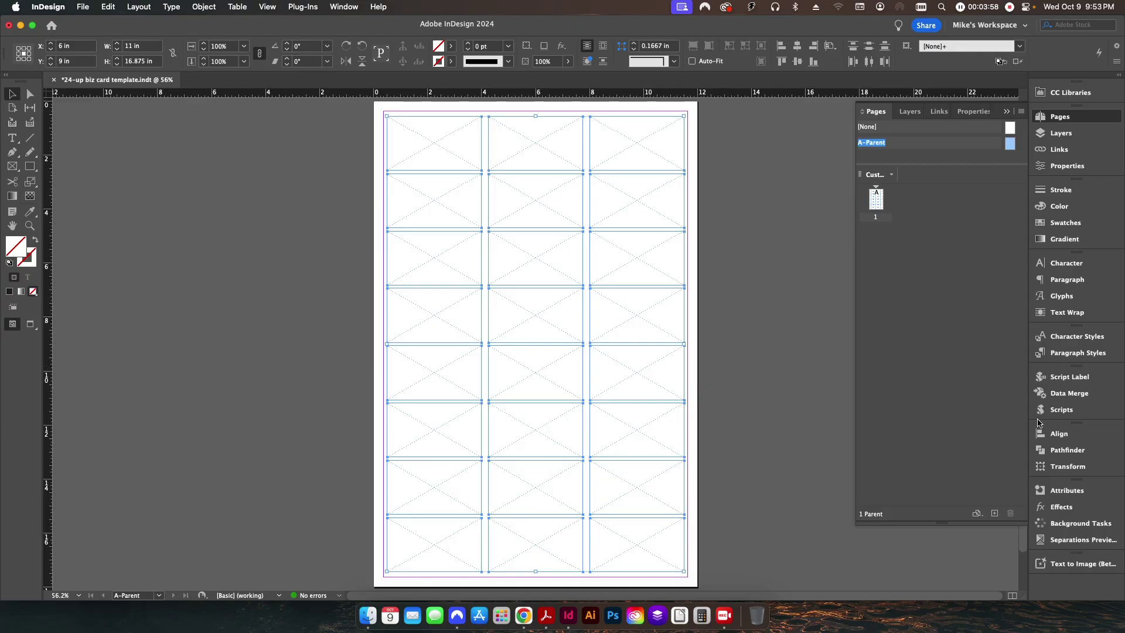
Step: Run the CropMarks.jsx script with 0.25 in length, 0.125 in offset, and registration marks off
click(1061, 410)
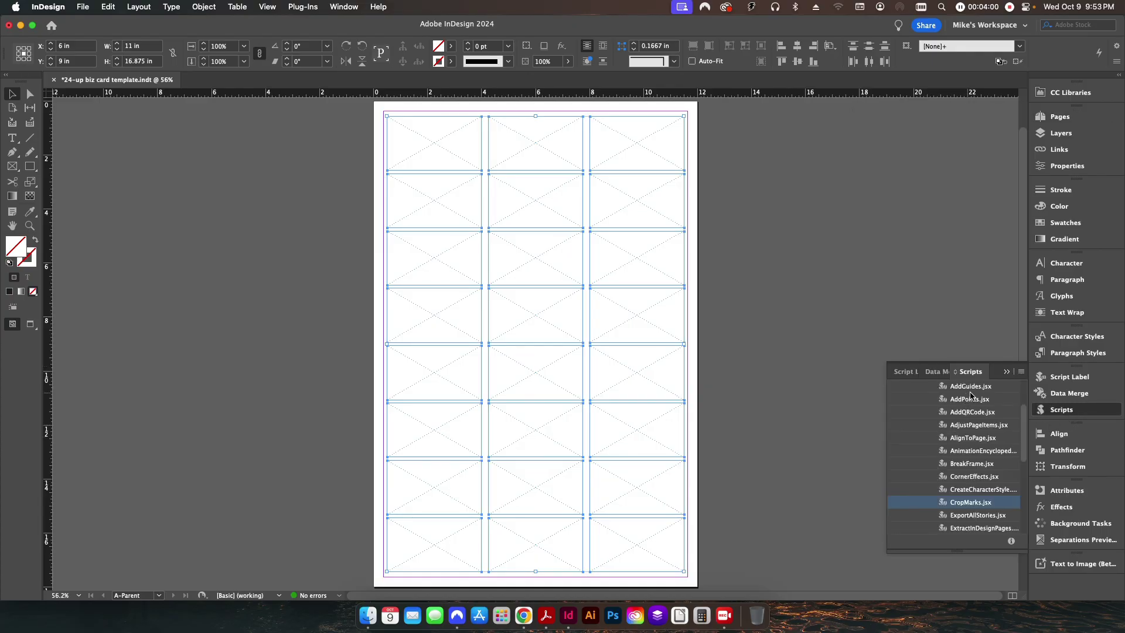
double_click(968, 503)
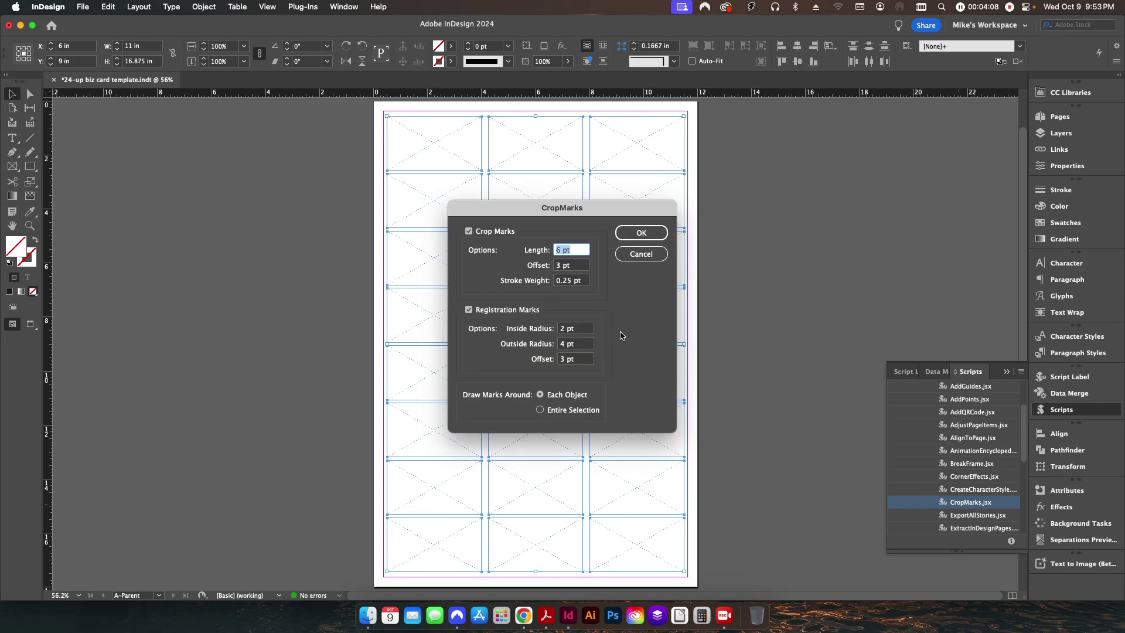
text(.25in)
key(Tab)
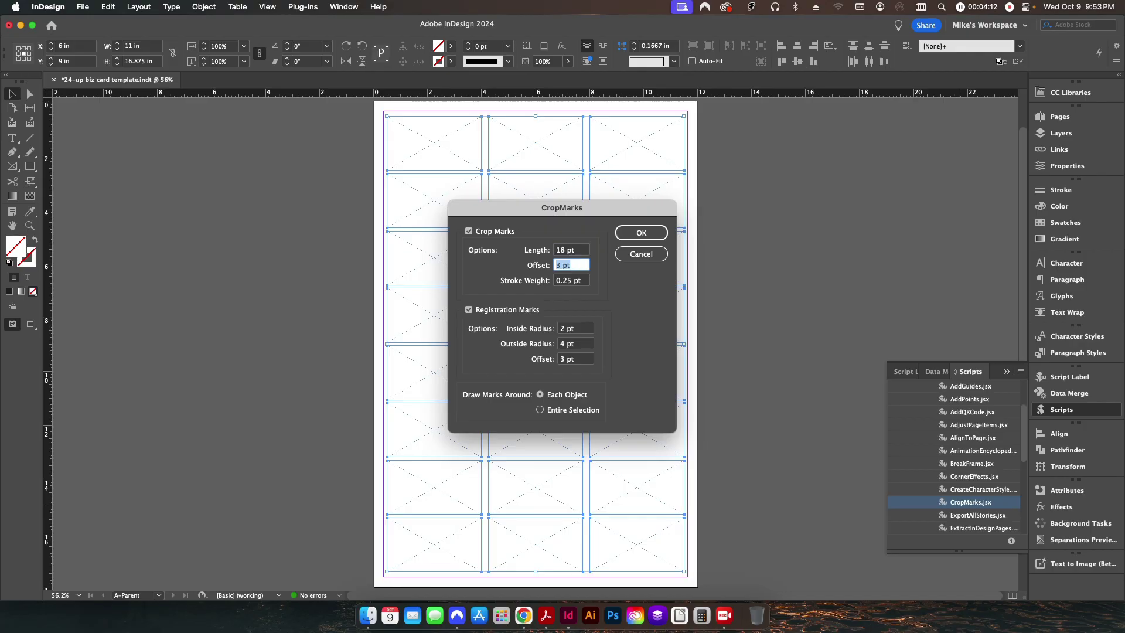
text(.1)
key(Tab)
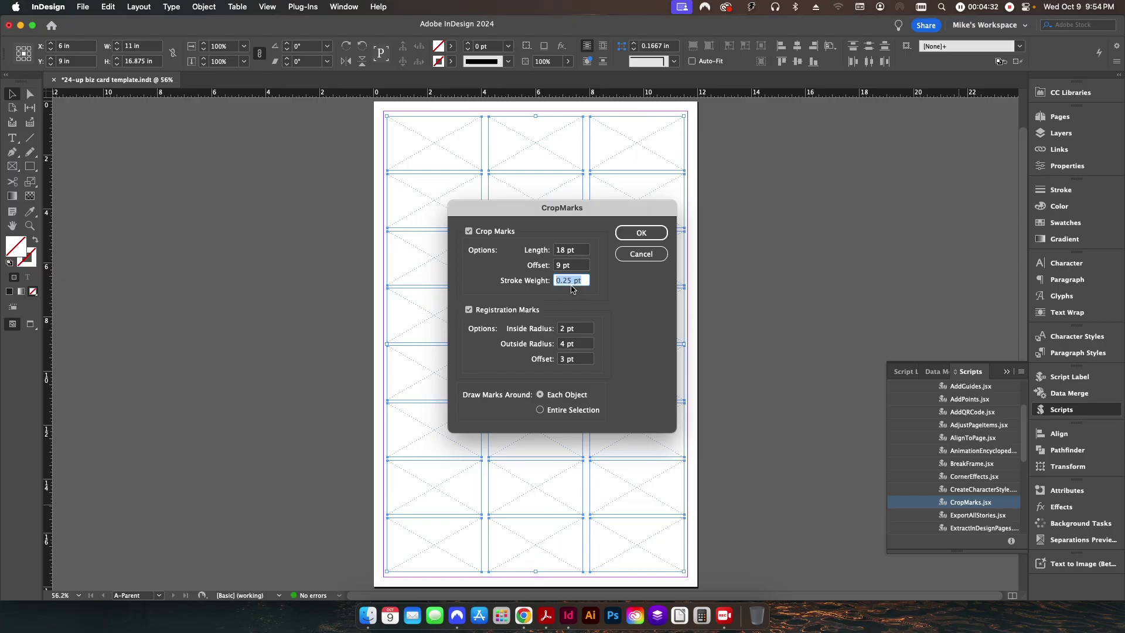
click(505, 311)
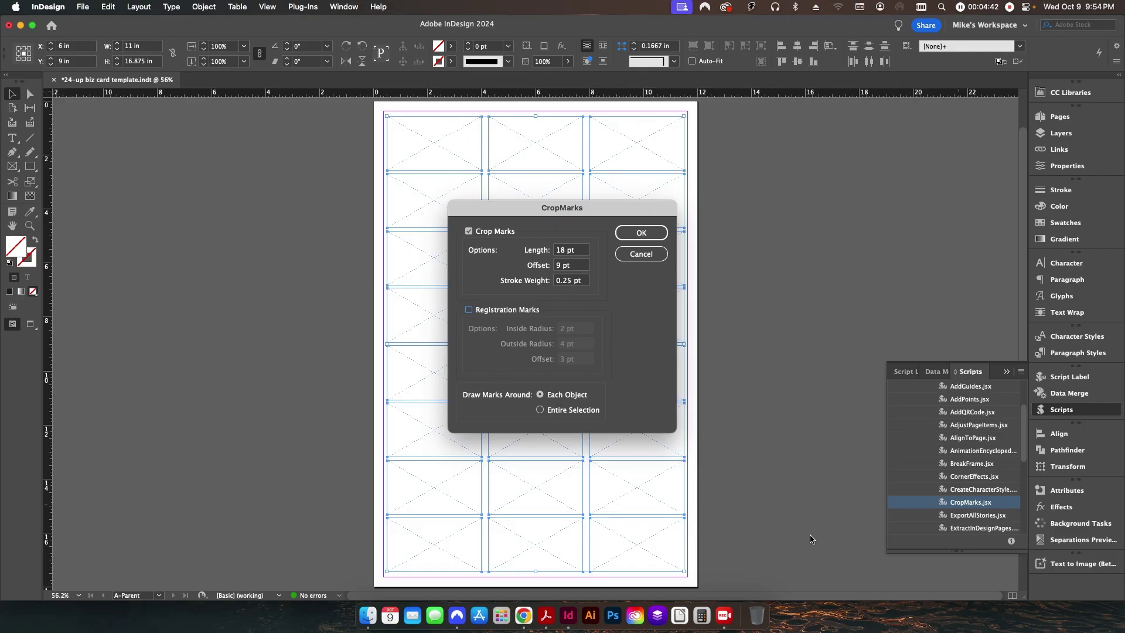
key(Return)
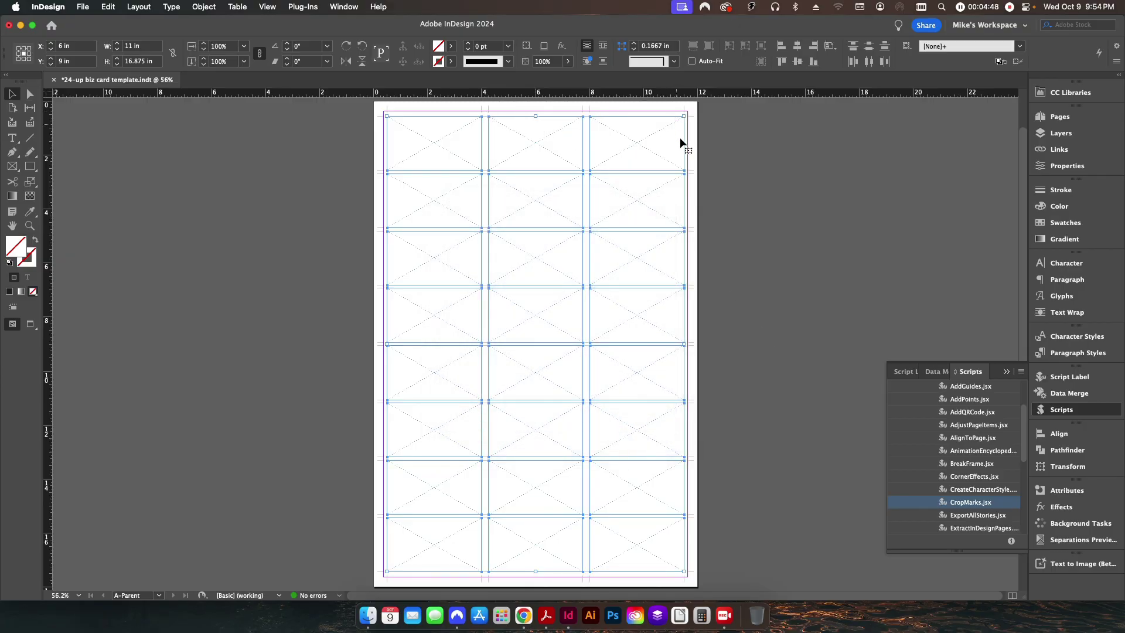
Step: Lock and hide Layer 1, then delete the crop marks lying inside the page
click(1059, 132)
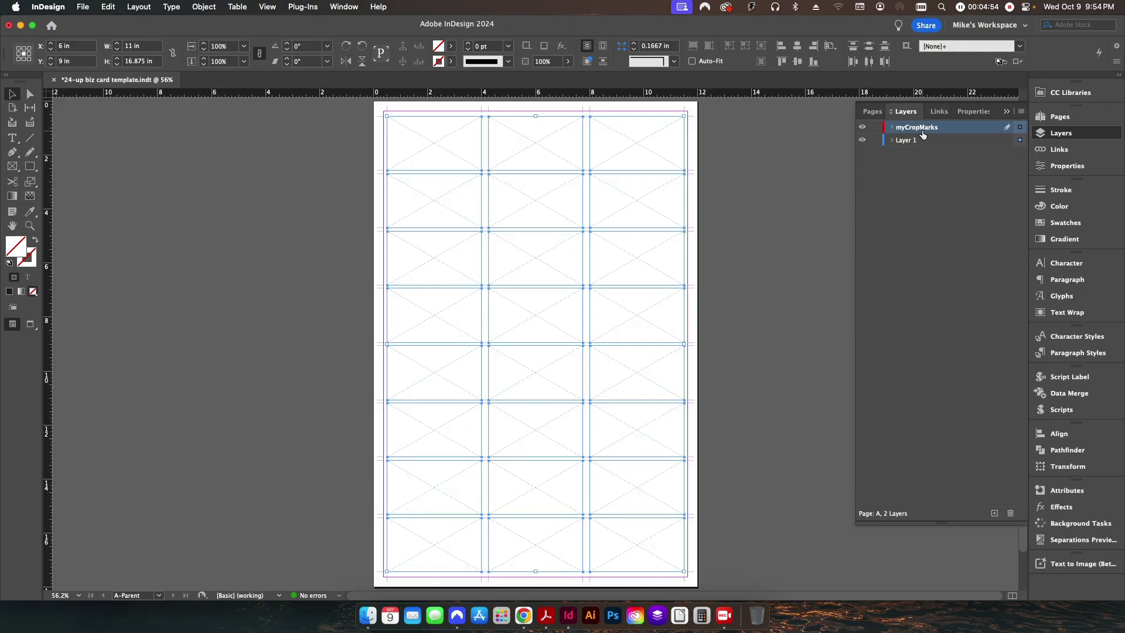
click(864, 128)
click(864, 126)
click(876, 139)
click(863, 140)
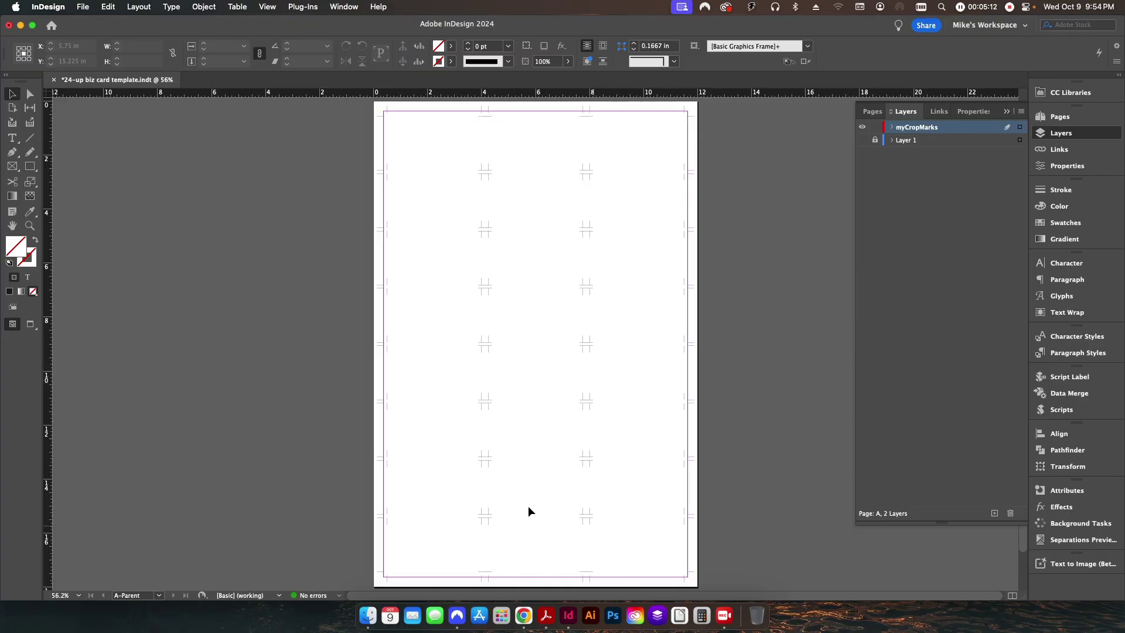
drag(386, 115, 689, 576)
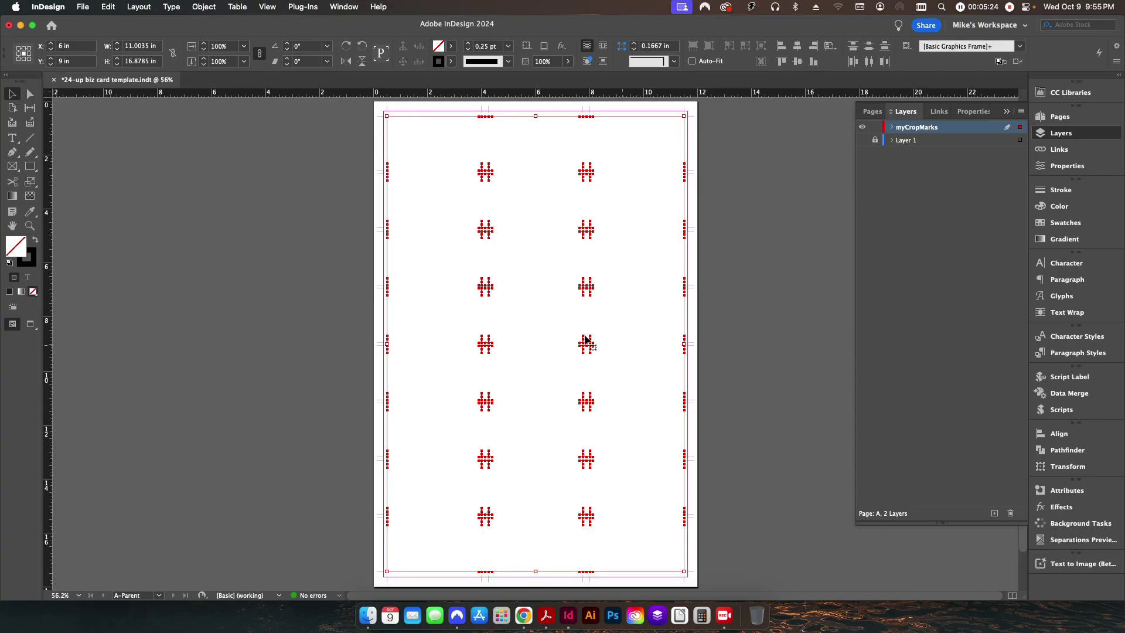
key(Delete)
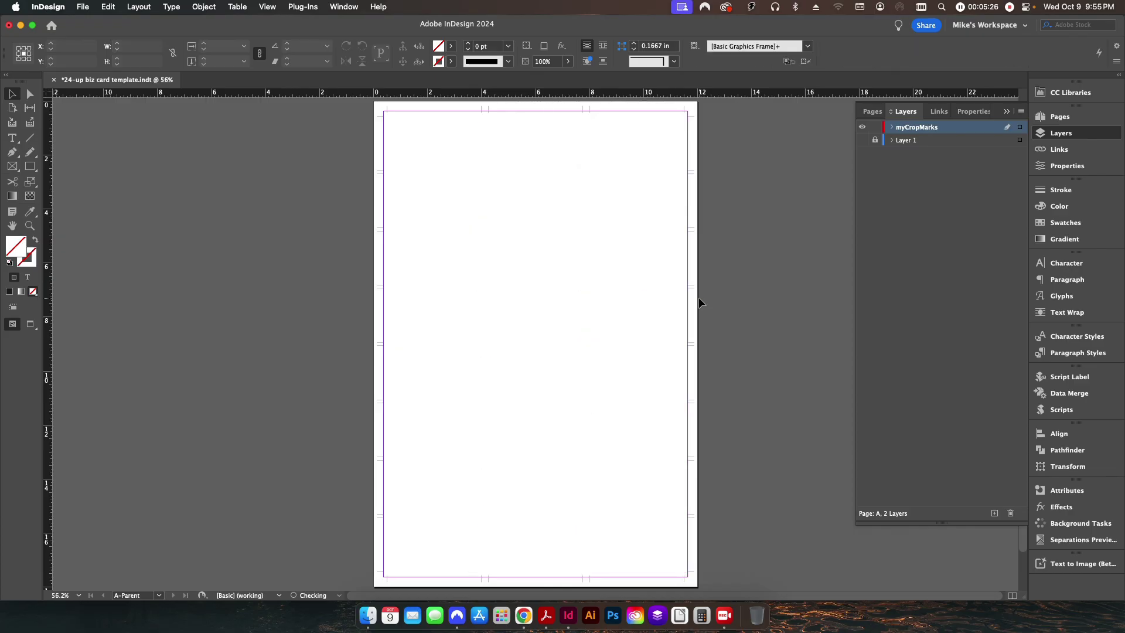
Step: Show Layer 1 again, lock the myCropMarks layer, and make Layer 1 active
click(862, 140)
click(875, 127)
click(902, 141)
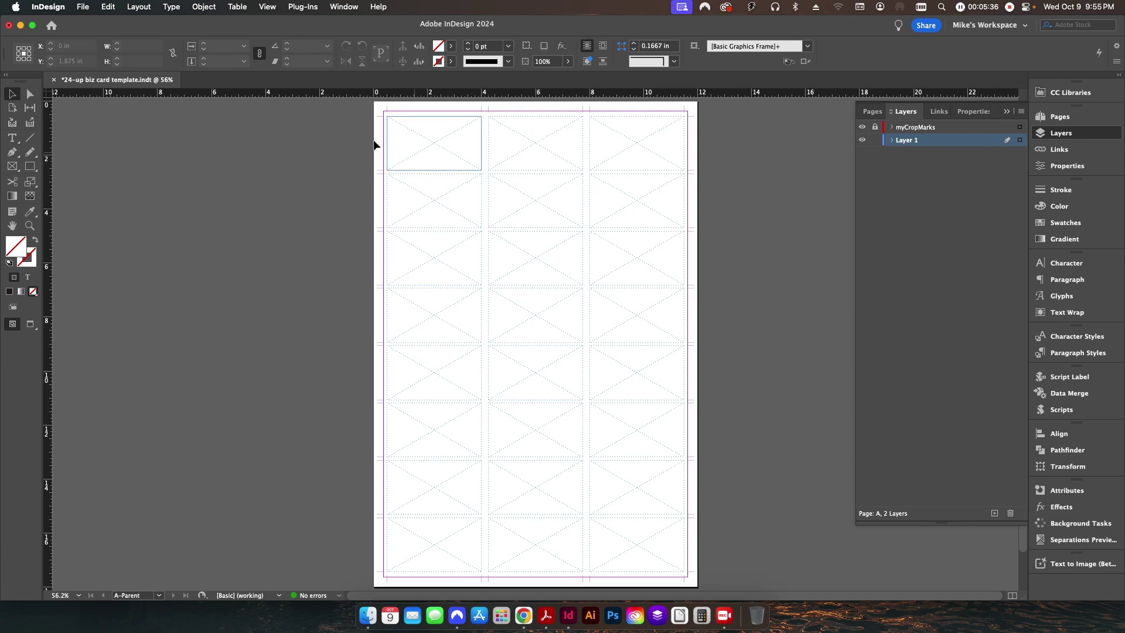
Step: Delete every frame except the top-left one and resize it to 3.75 × 2.125 in
drag(370, 196, 698, 535)
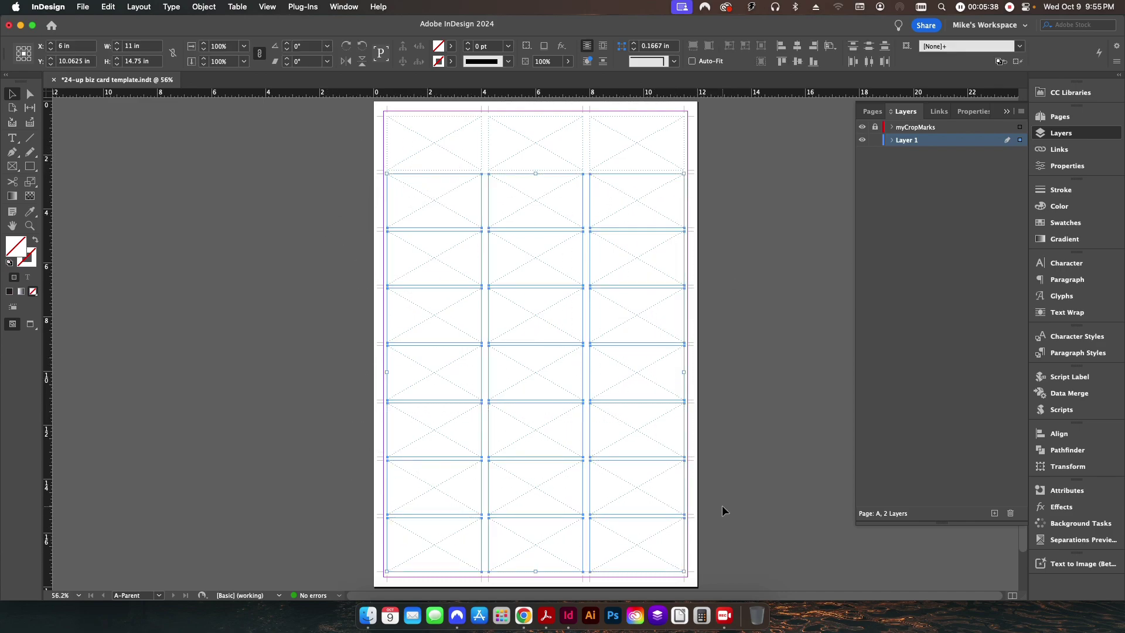
key(Delete)
drag(723, 206, 563, 165)
key(Delete)
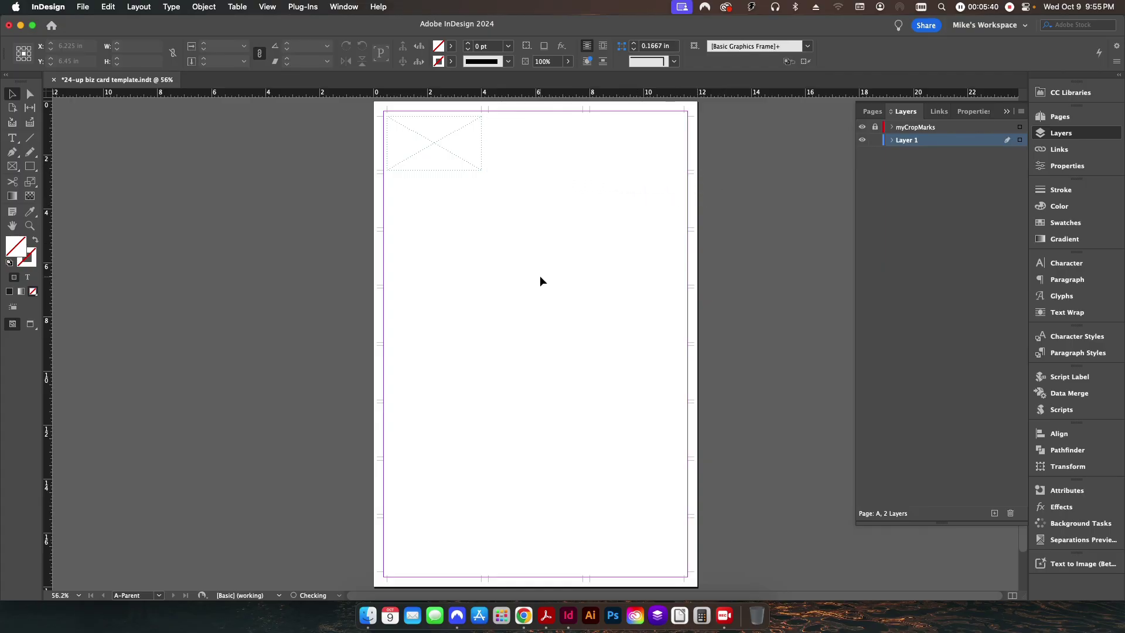
click(467, 171)
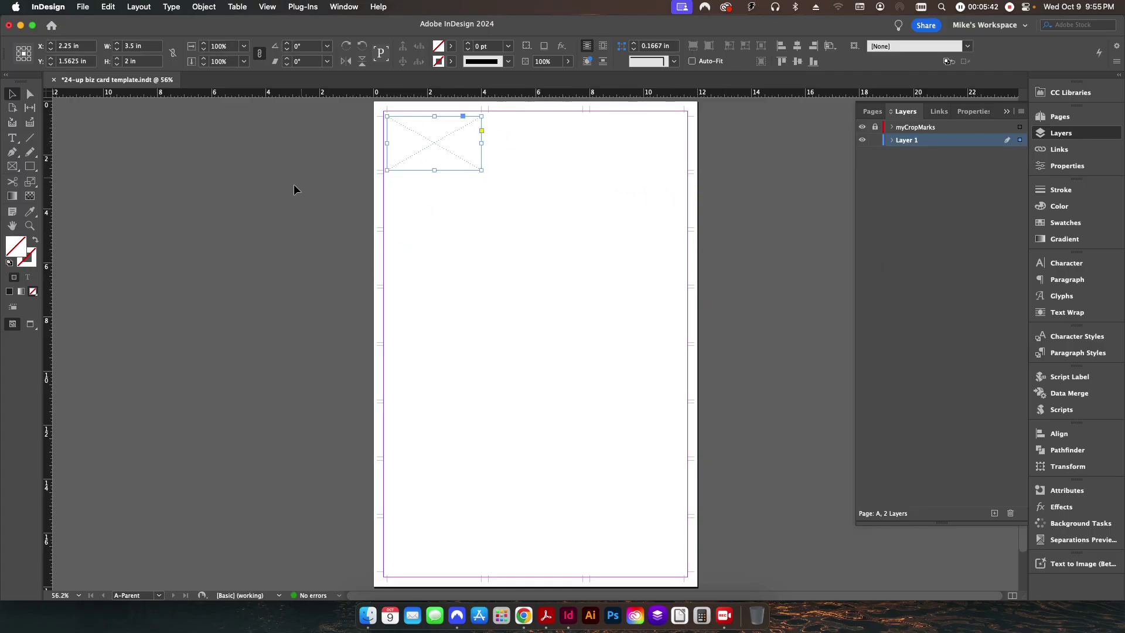
click(117, 44)
click(117, 44)
click(116, 44)
click(117, 44)
click(117, 59)
click(117, 59)
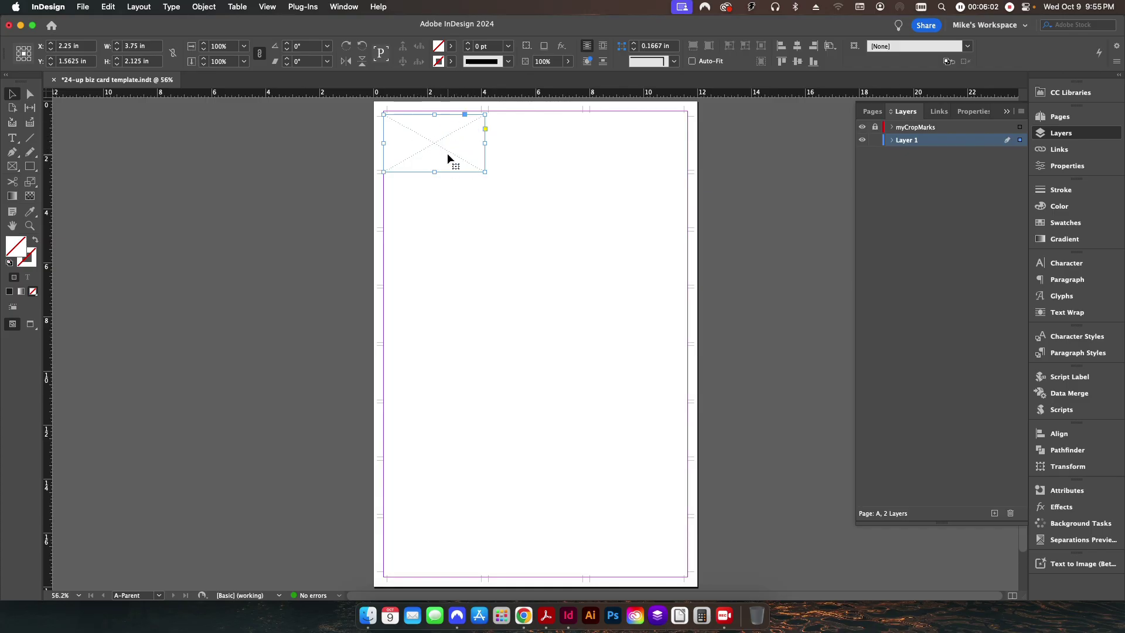
Step: Step and Repeat the frame into 8 rows by 3 columns with 2.125 and 3.75 in offsets
click(115, 7)
click(133, 166)
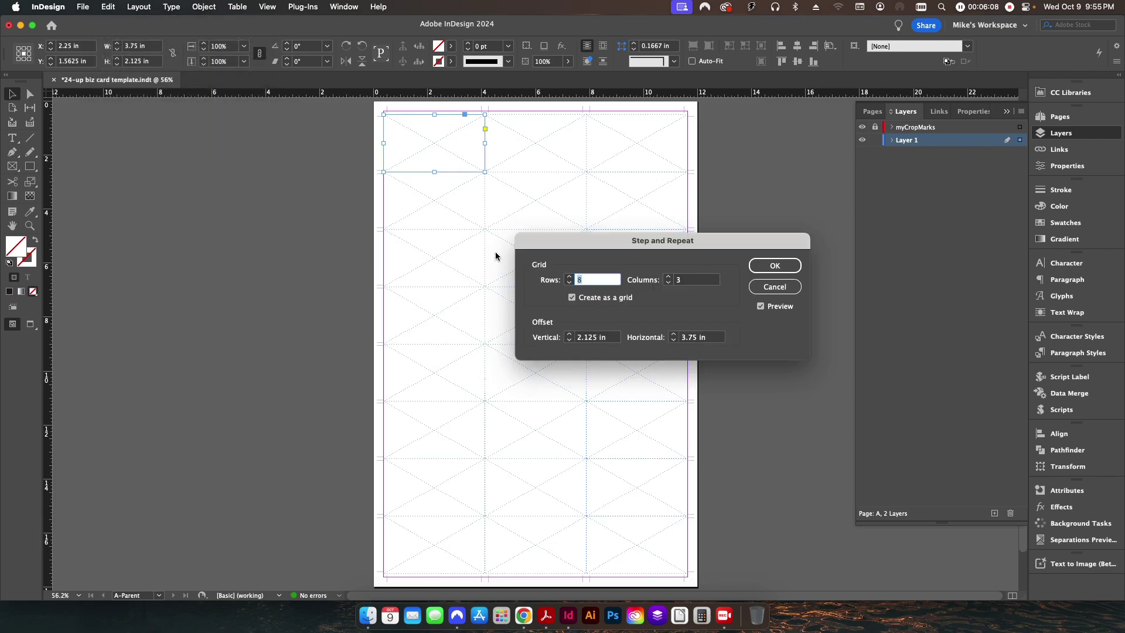
click(774, 271)
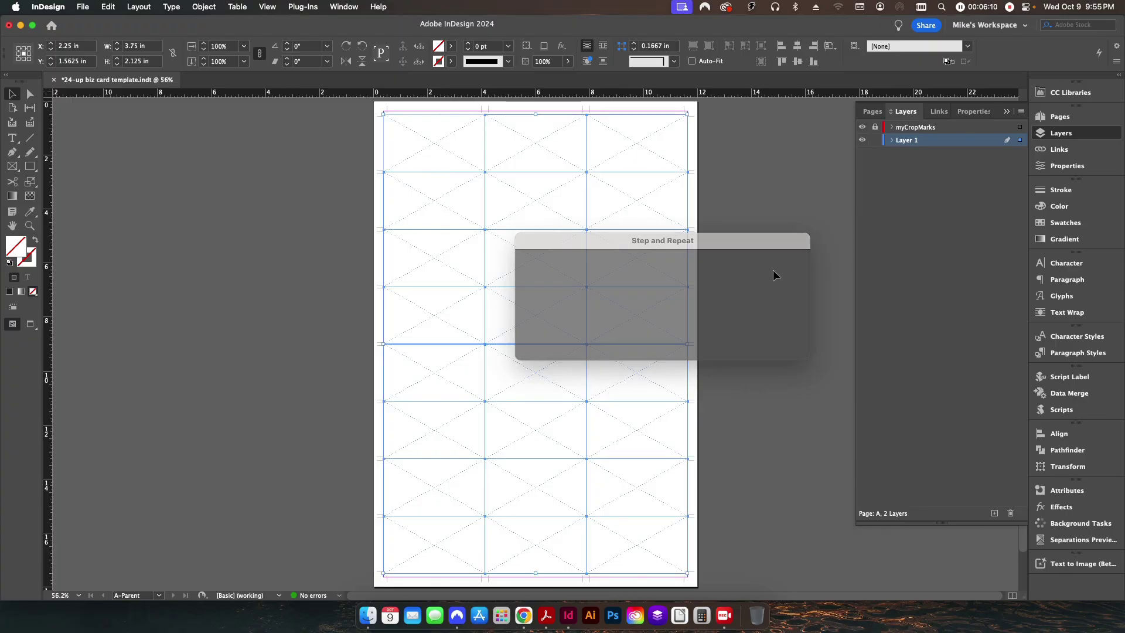
click(301, 279)
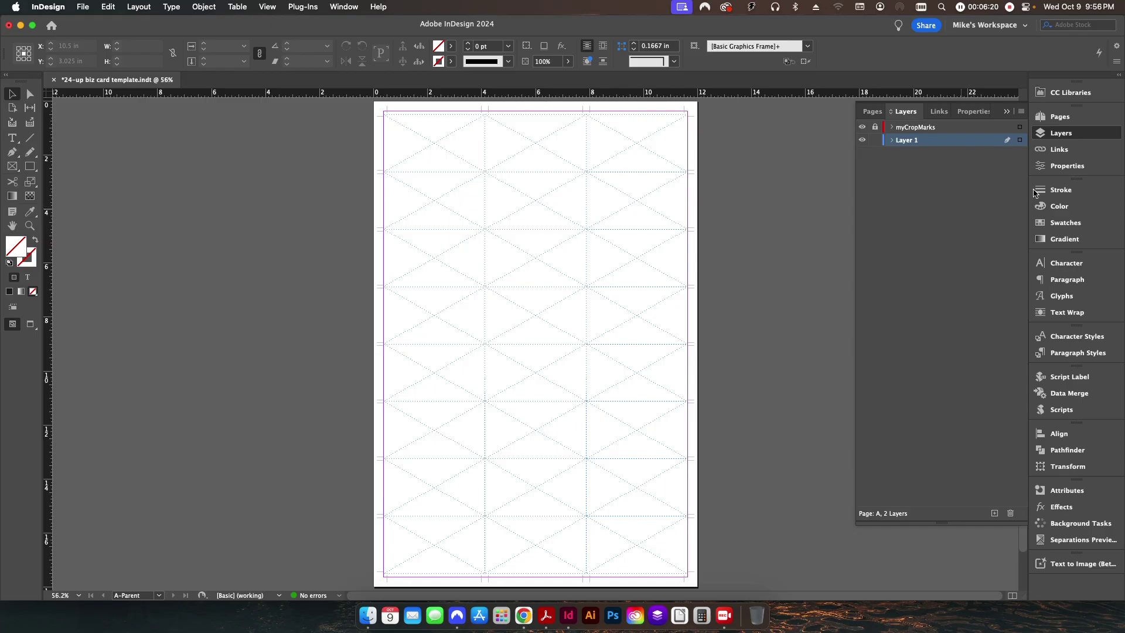
Step: Switch from the parent page to page 1, then save and close the business card template
click(1055, 117)
double_click(876, 199)
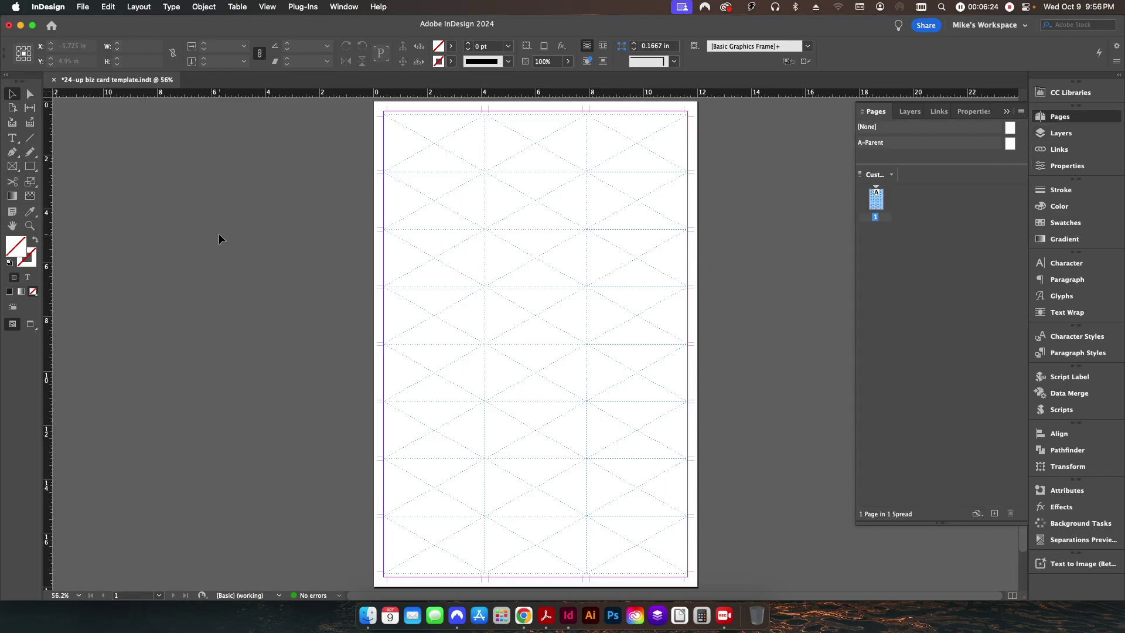
key(super+s)
click(53, 80)
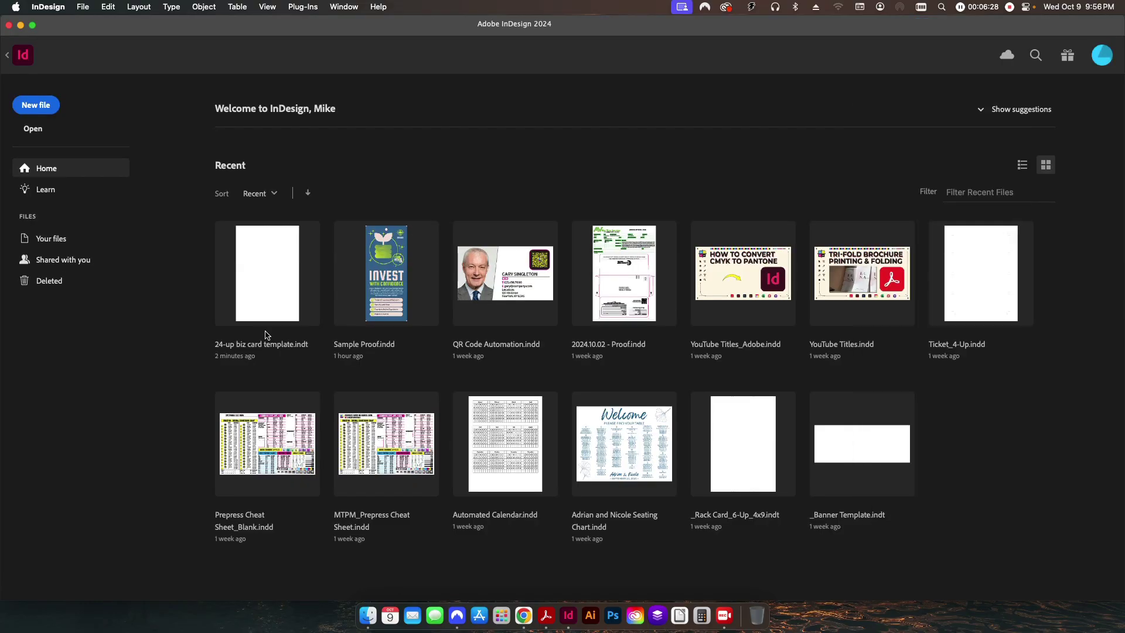
Step: Open 24-up biz card template.indt from the InDesign Templates folder in Finder
click(367, 616)
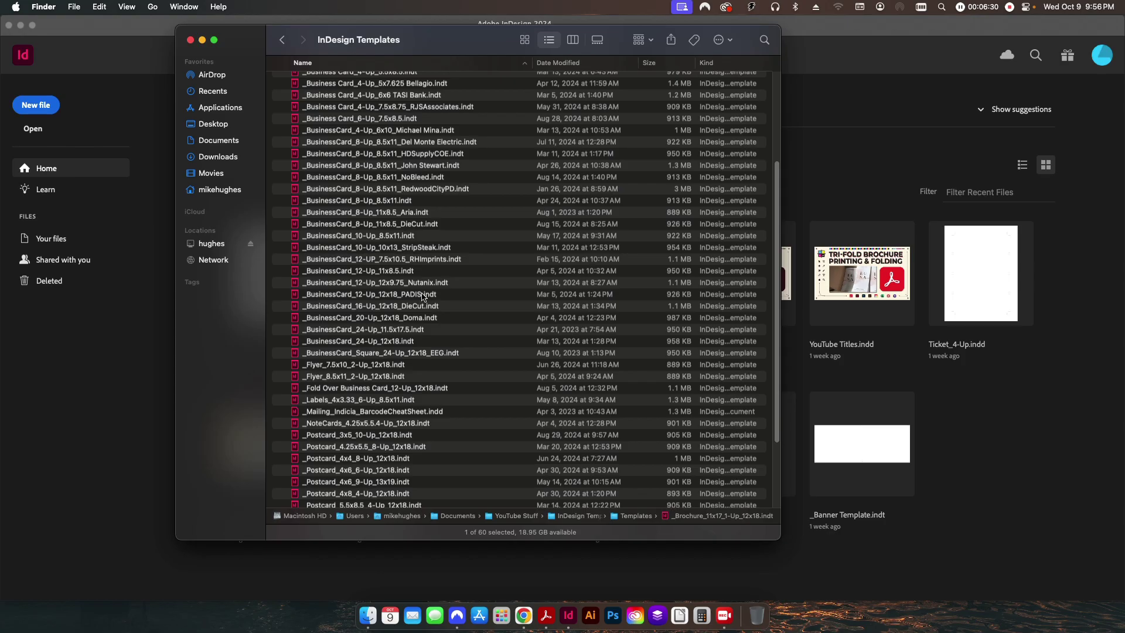
scroll(422, 296, up, 5)
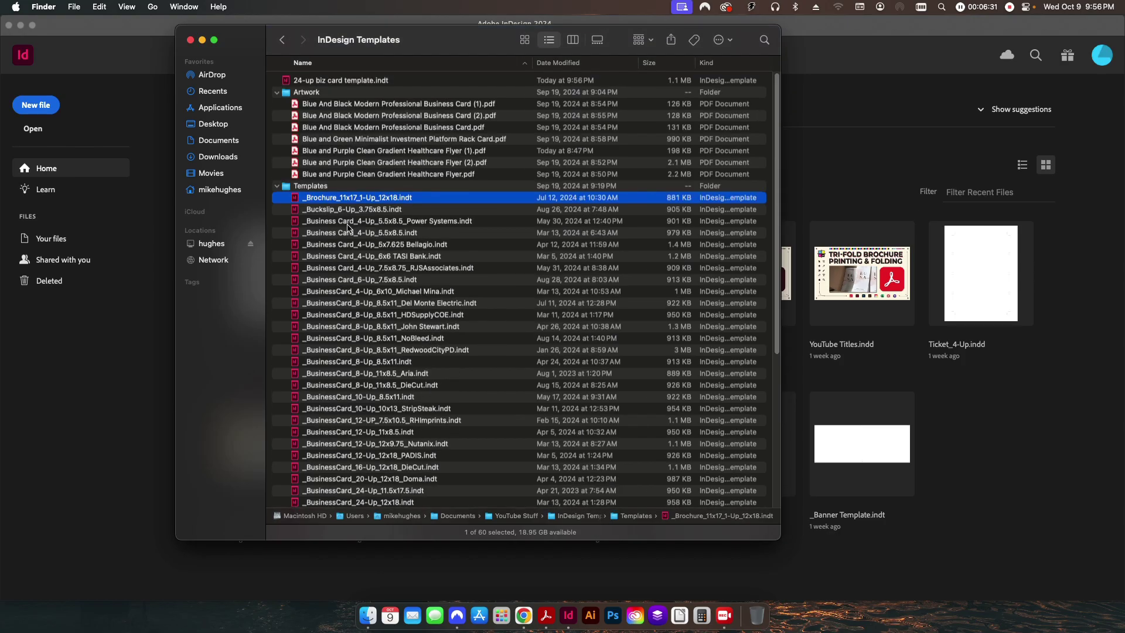
click(310, 81)
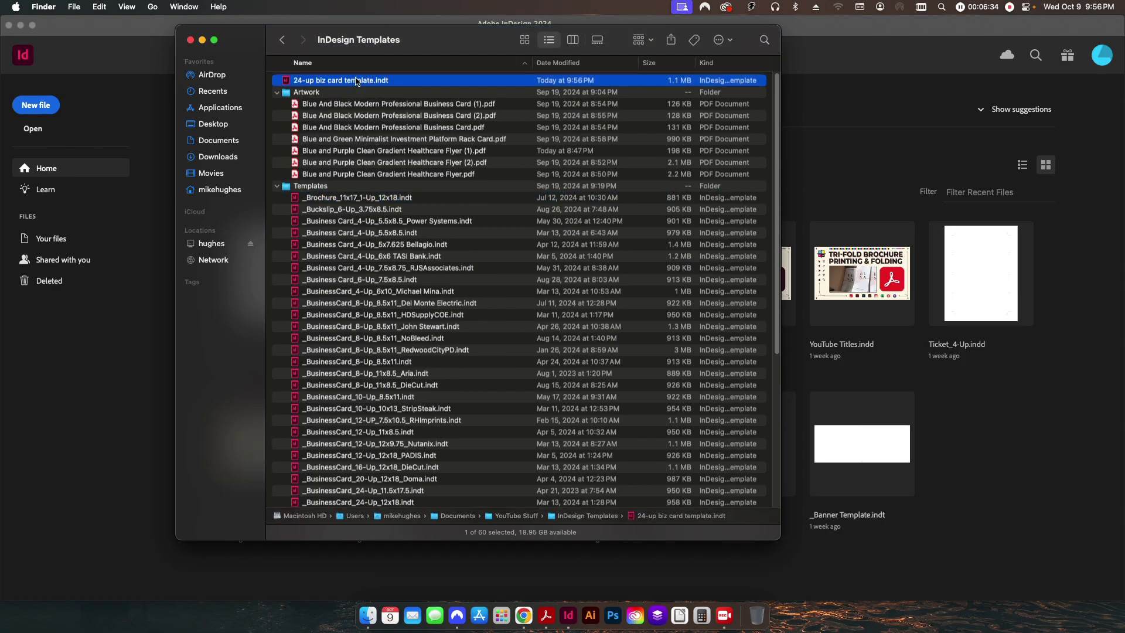
double_click(356, 81)
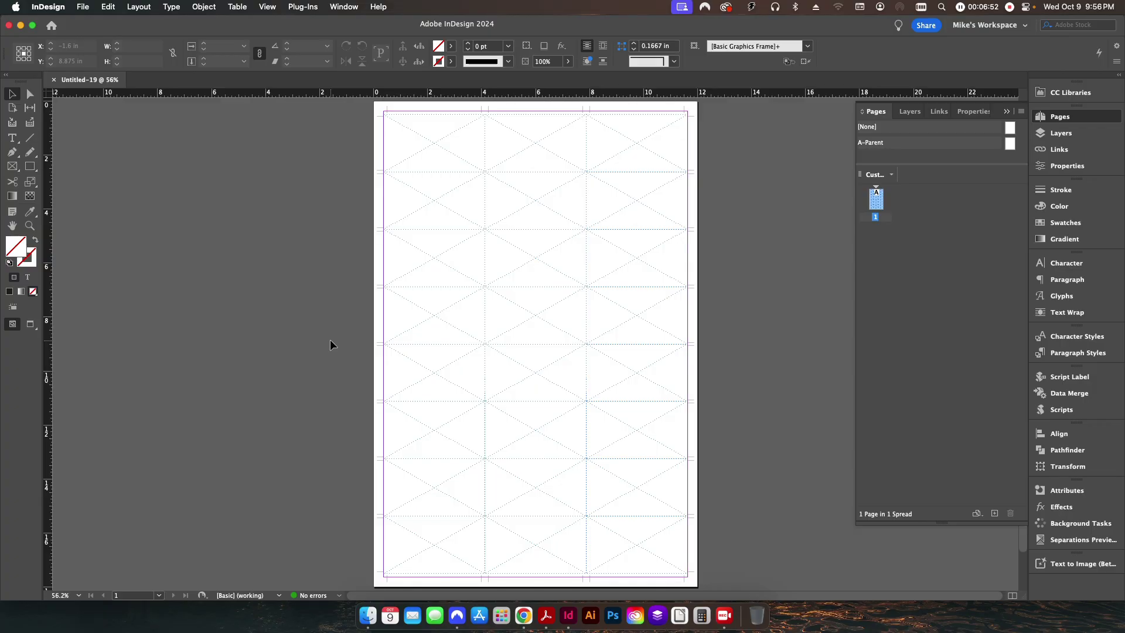
Step: Place all three Blue And Black Modern Professional Business Card PDFs, accepting each import dialog
click(83, 7)
click(99, 178)
click(570, 172)
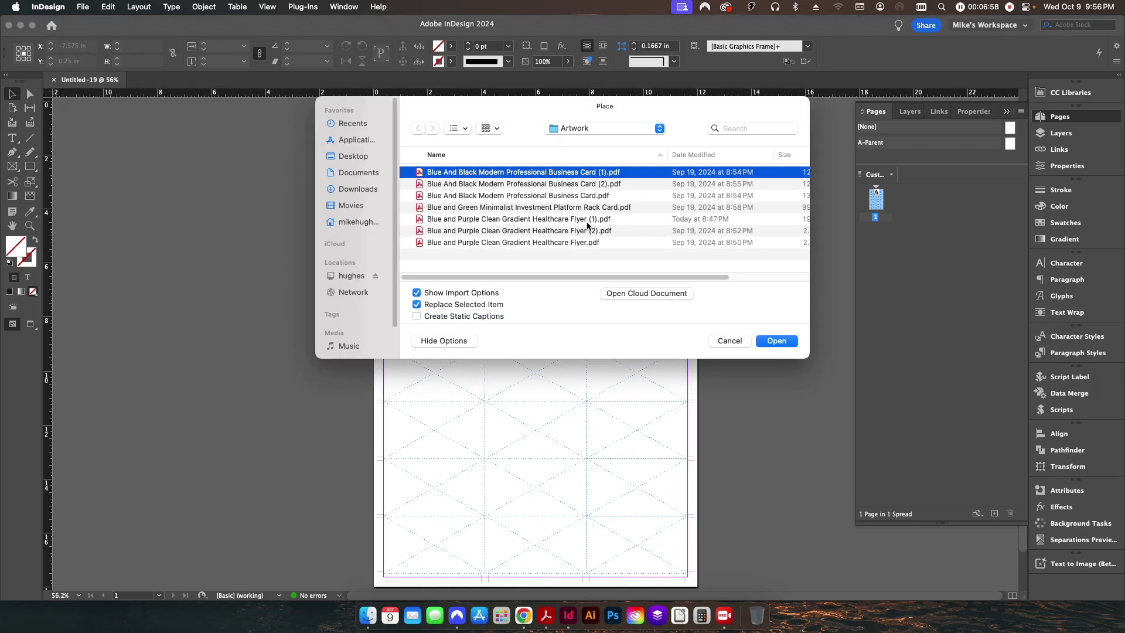
shift+click(572, 196)
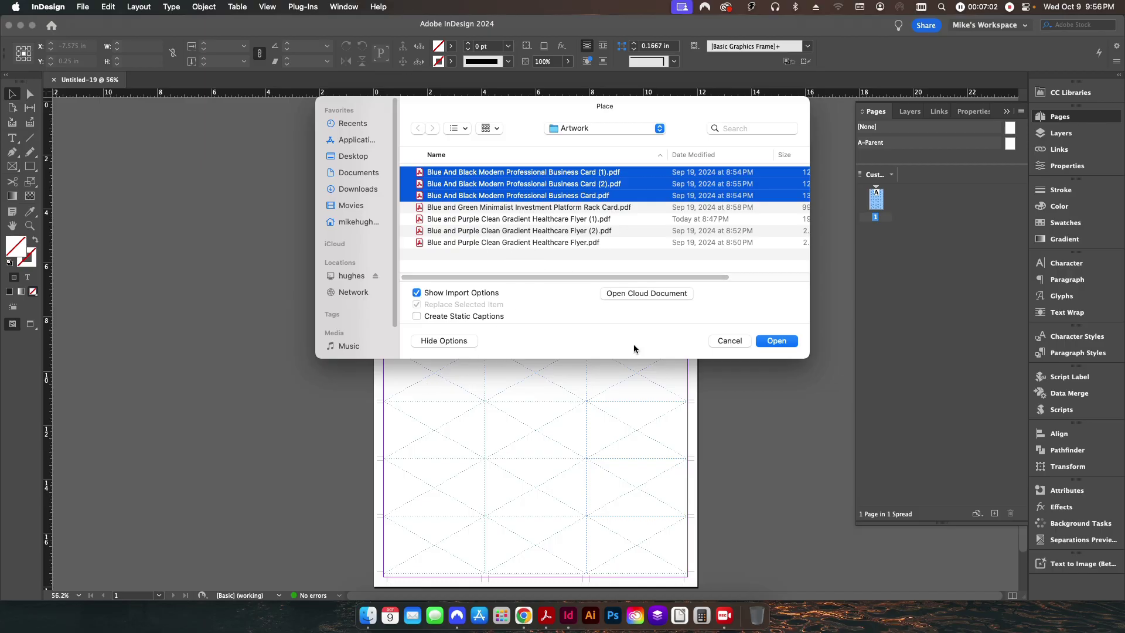
click(774, 341)
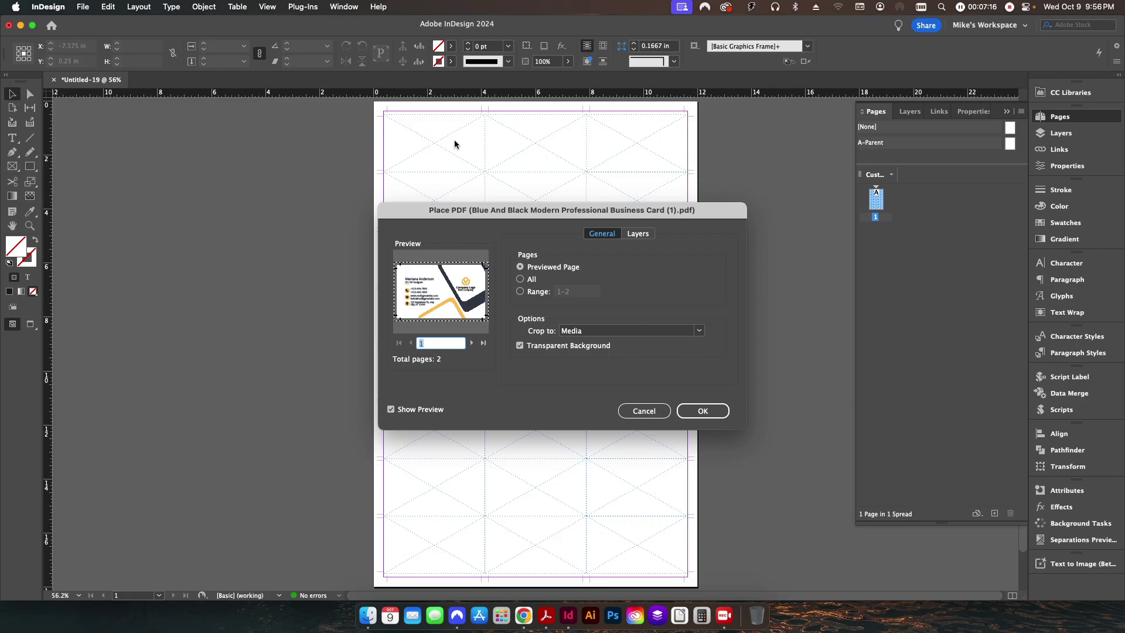
click(703, 411)
click(703, 410)
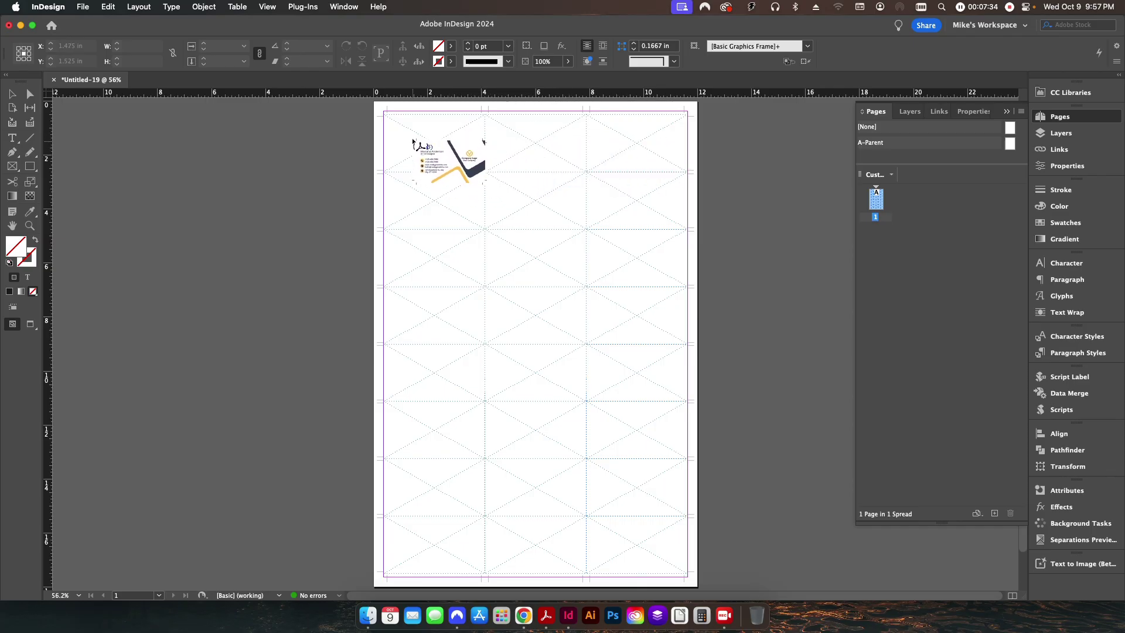
Step: Place the three card designs into the three top-row cells
drag(411, 134, 411, 133)
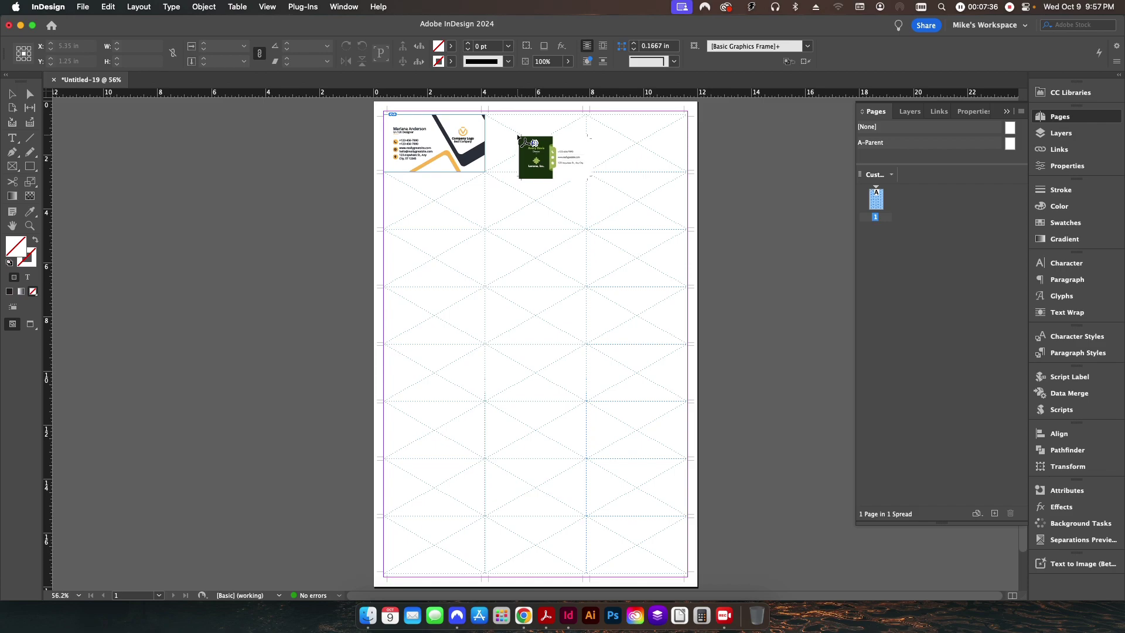
click(516, 139)
click(606, 133)
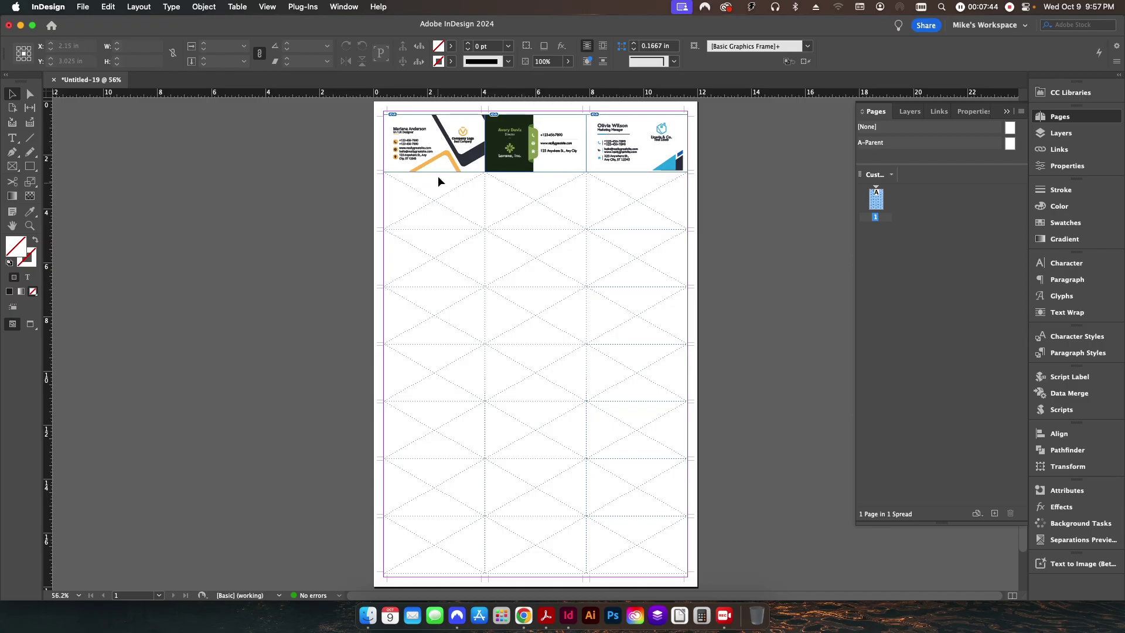
Step: Step and Repeat the top row down 8 rows in a single column
drag(321, 126, 508, 184)
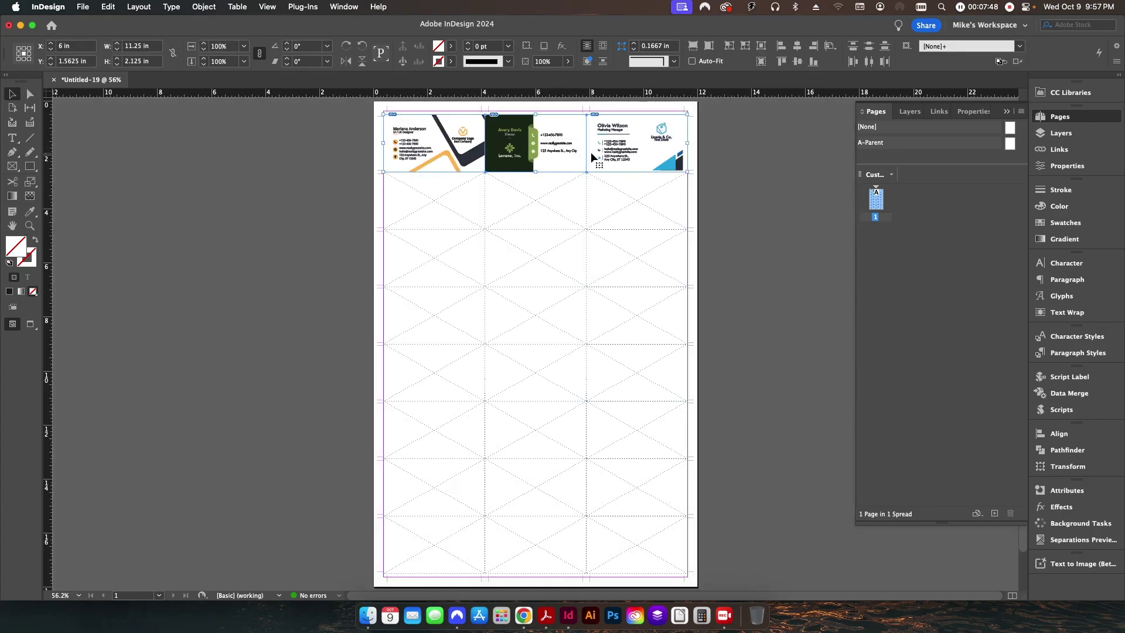
click(106, 7)
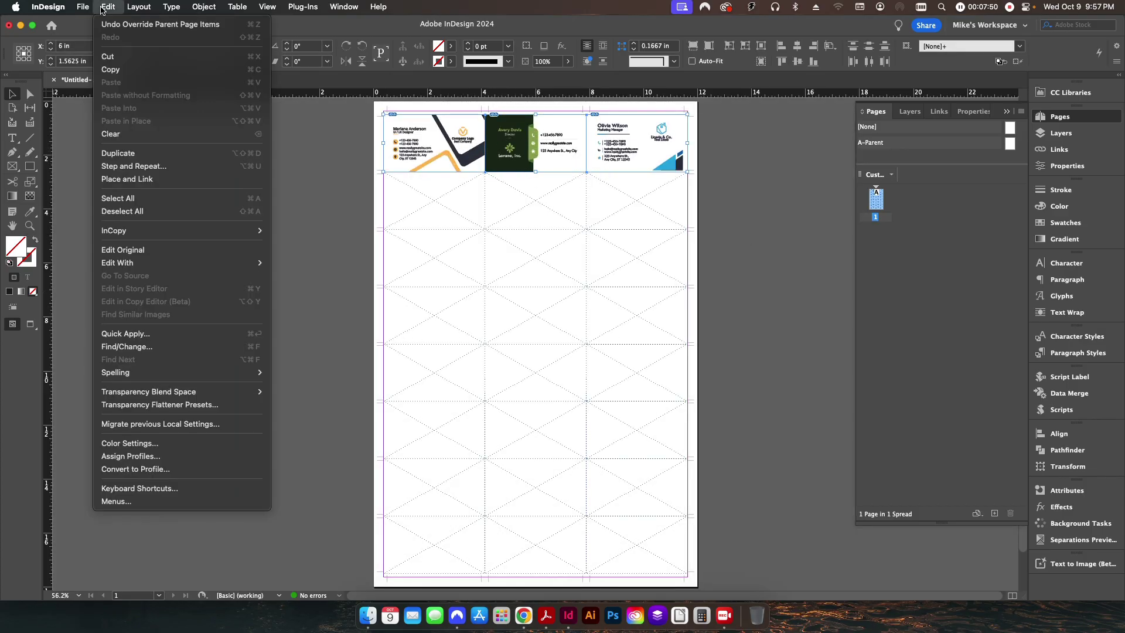
click(128, 166)
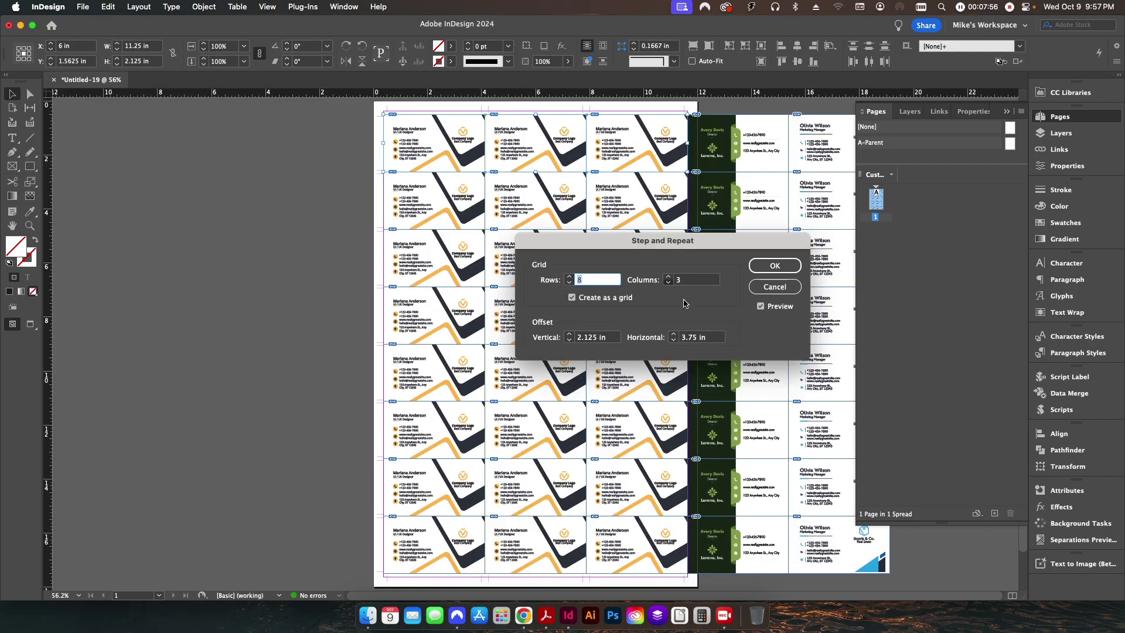
click(668, 282)
click(668, 282)
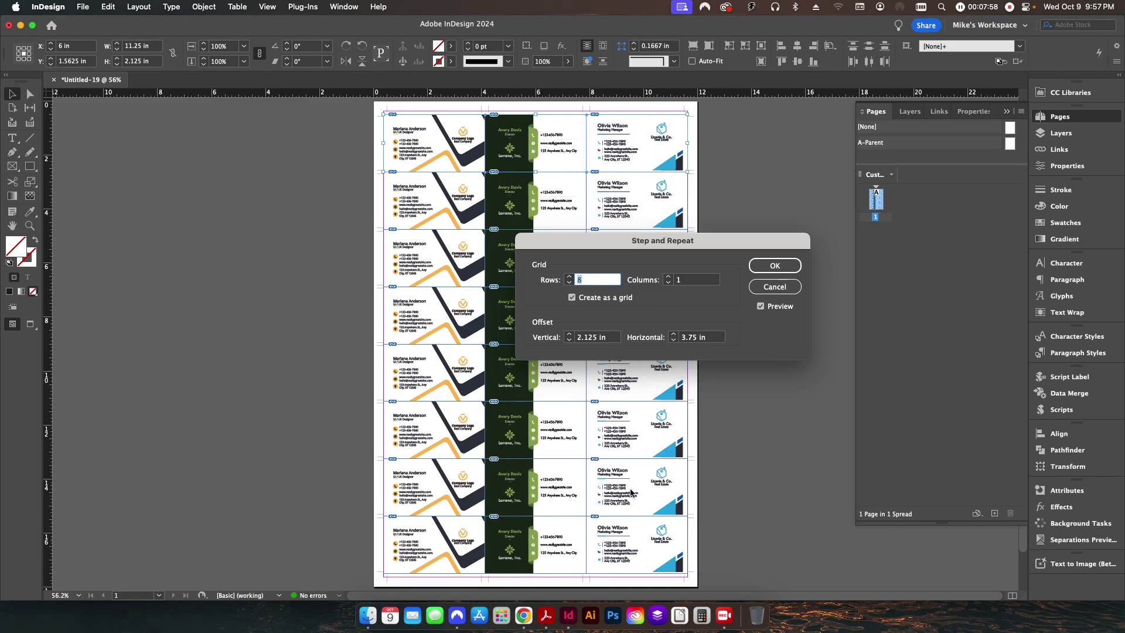
click(774, 265)
Step: Preview the sheet without guides to check card positions, then add a blank page 2
click(767, 402)
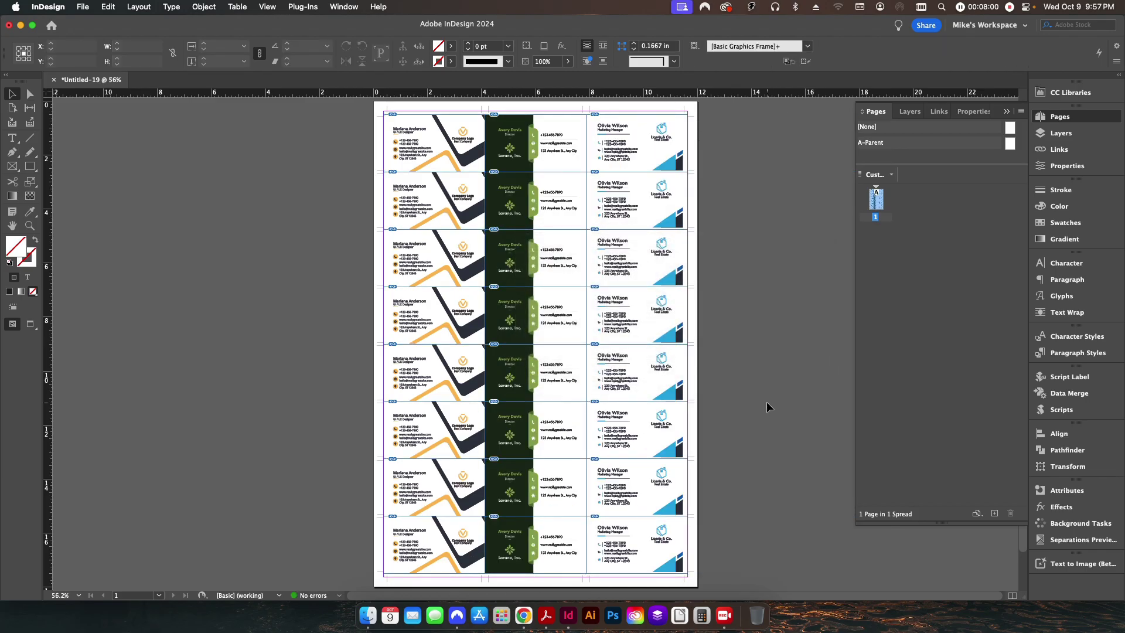
key(w)
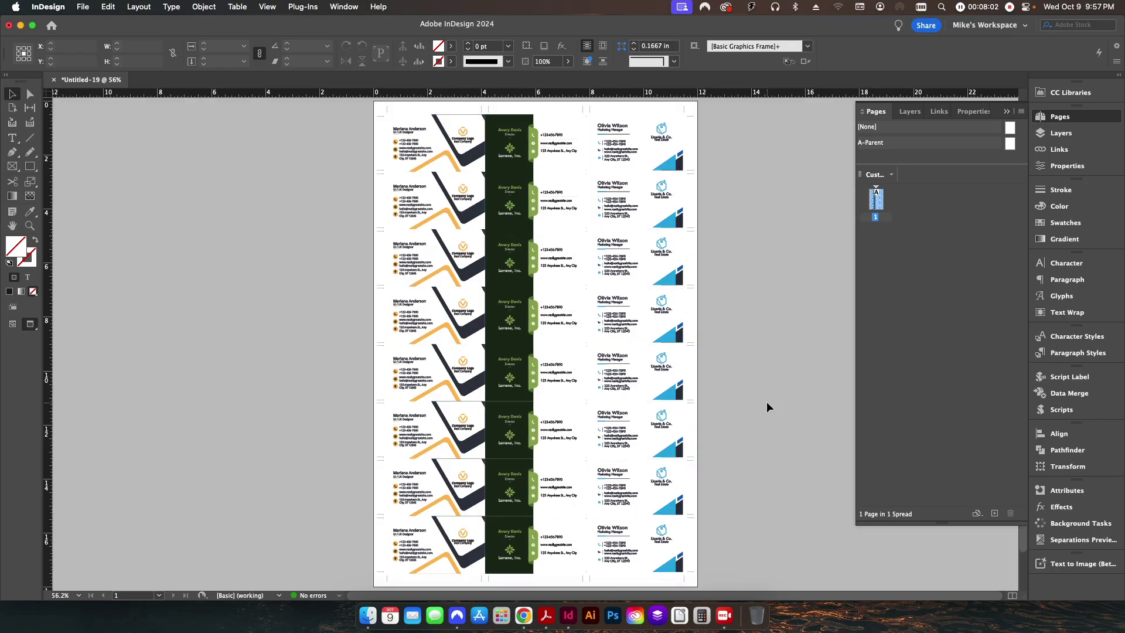
click(476, 135)
key(w)
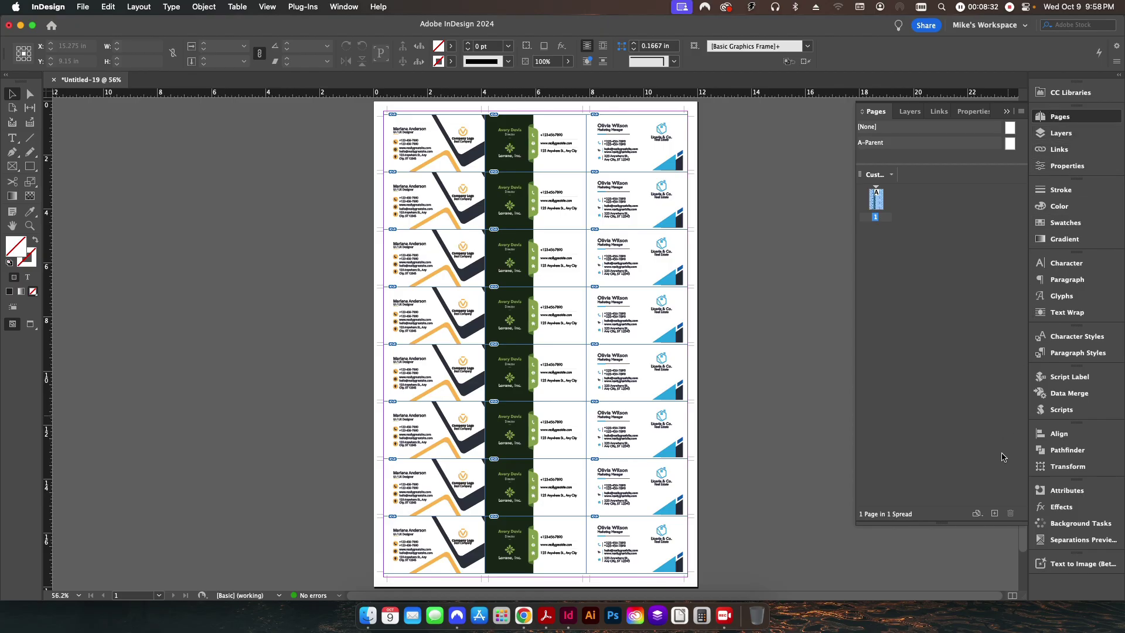
click(994, 514)
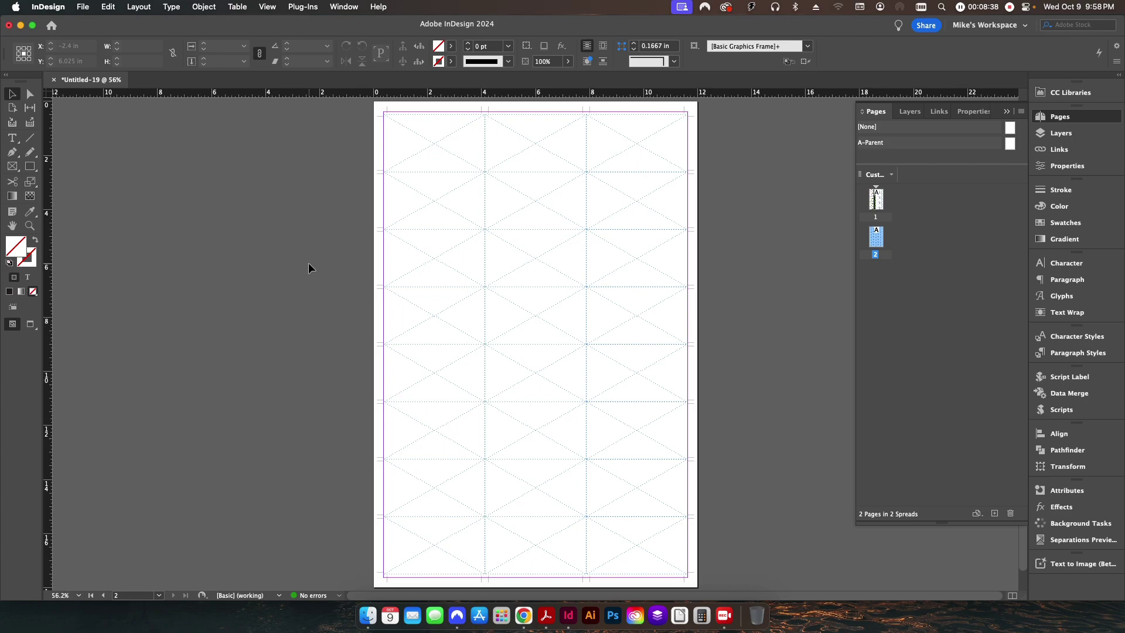
Step: Place a business card PDF into the top-left cell of page 2
click(85, 7)
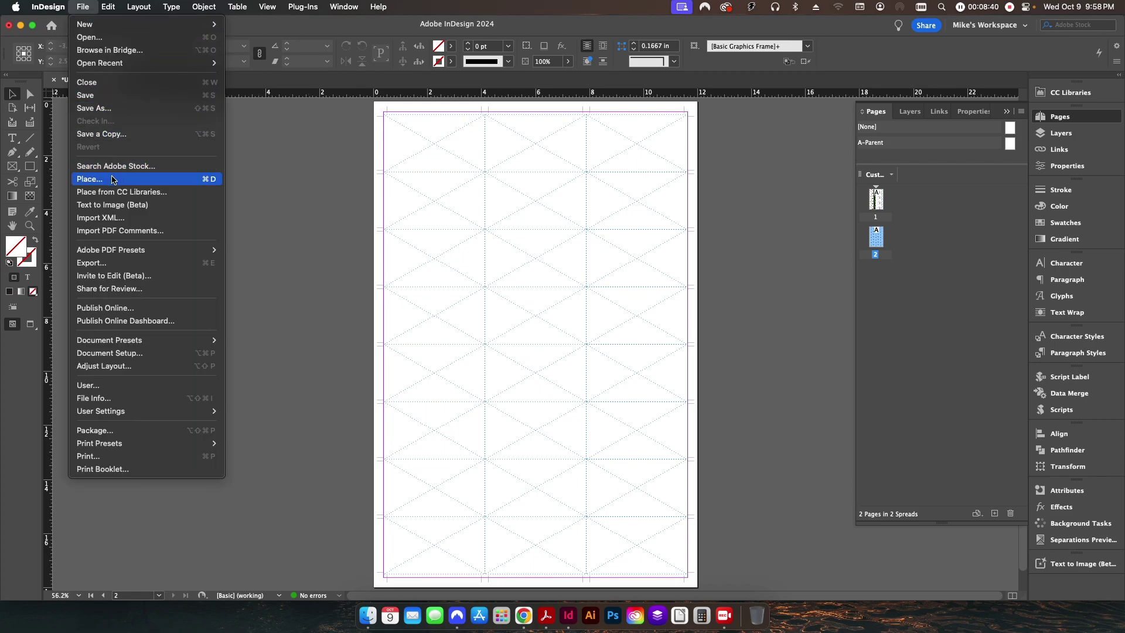
click(115, 179)
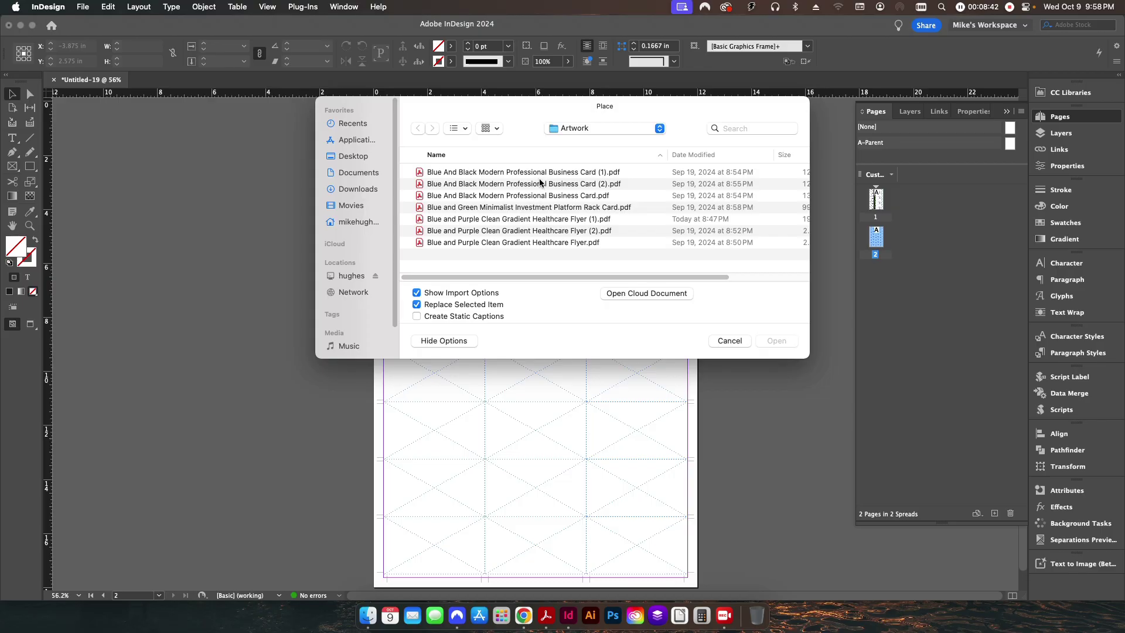
double_click(540, 181)
click(703, 411)
click(420, 137)
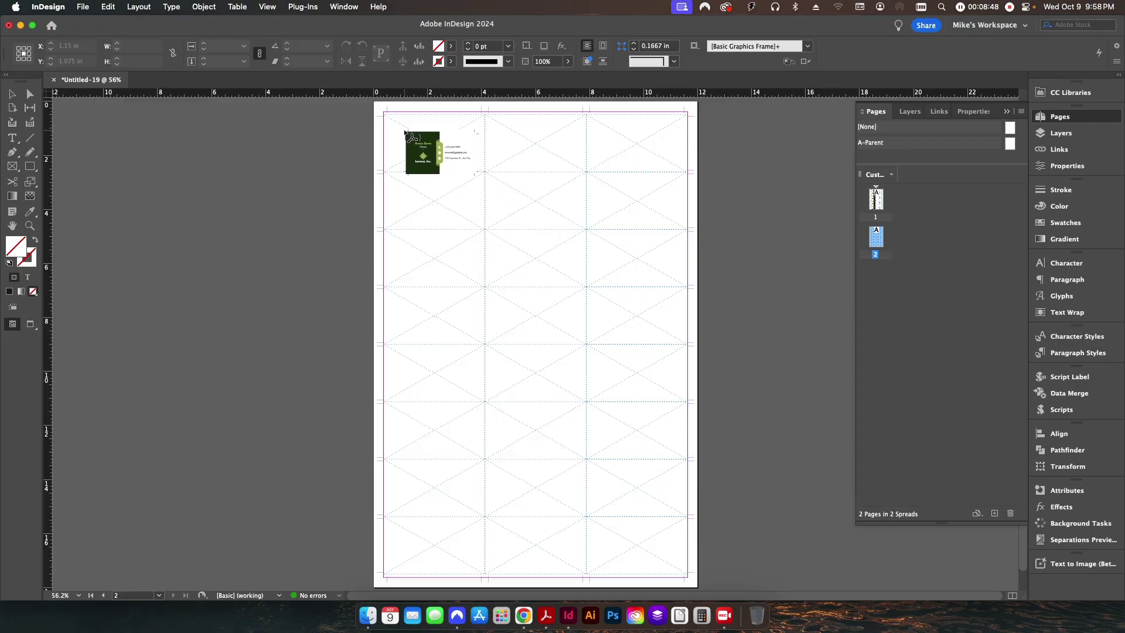
click(385, 114)
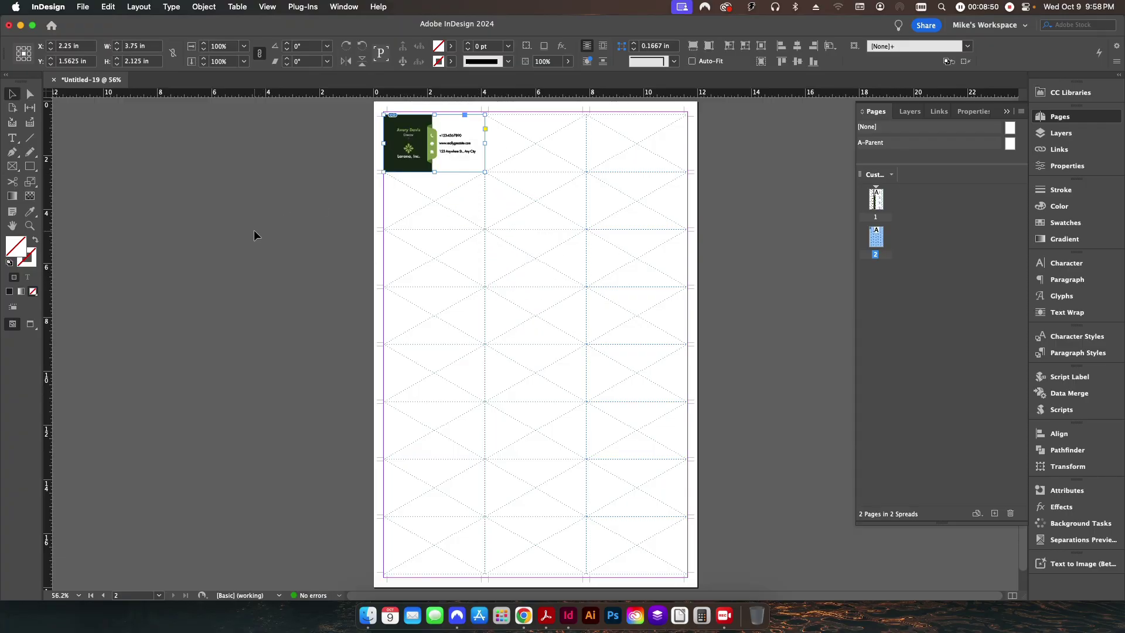
Step: Step and Repeat the card into 8 rows by 3 columns, then add a blank page 3
key(super+alt+u)
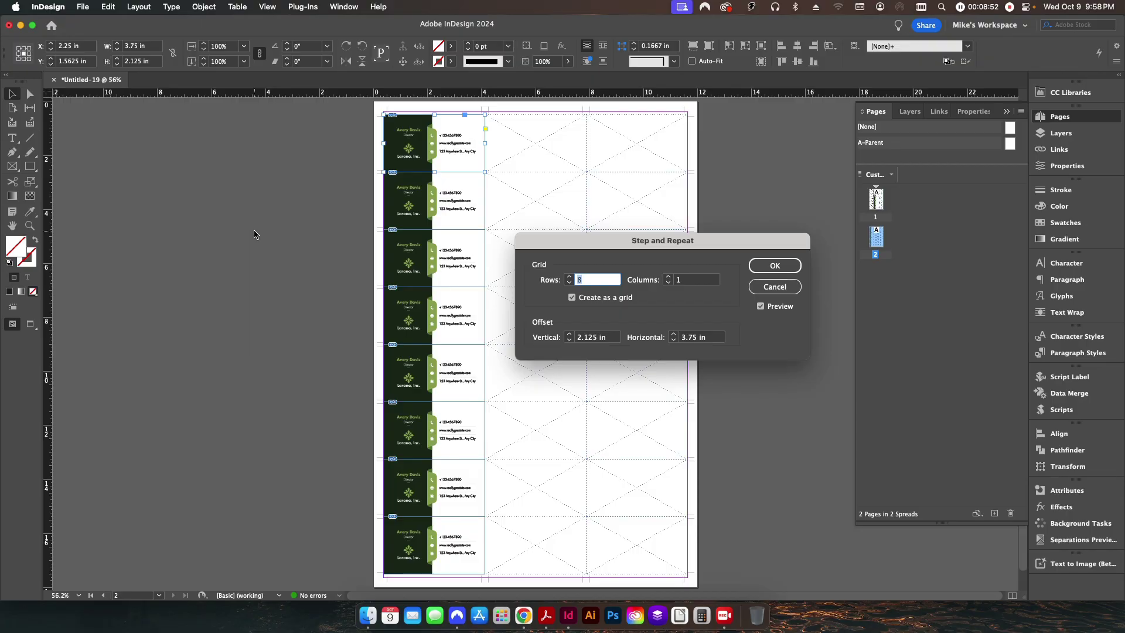
key(Tab)
key(BackSpace)
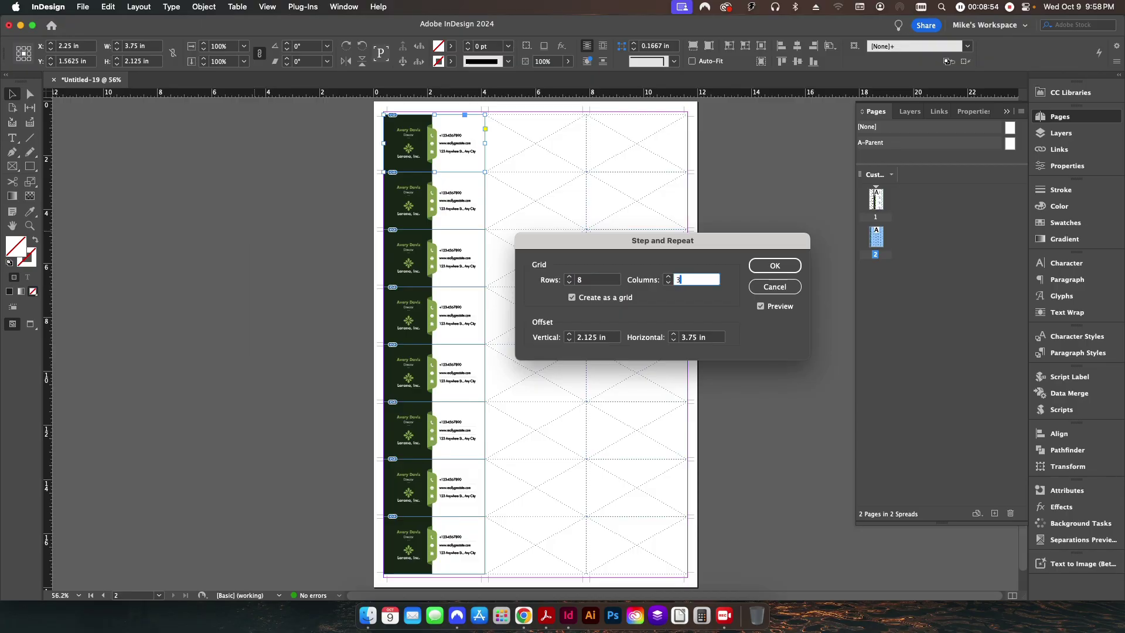
key(Tab)
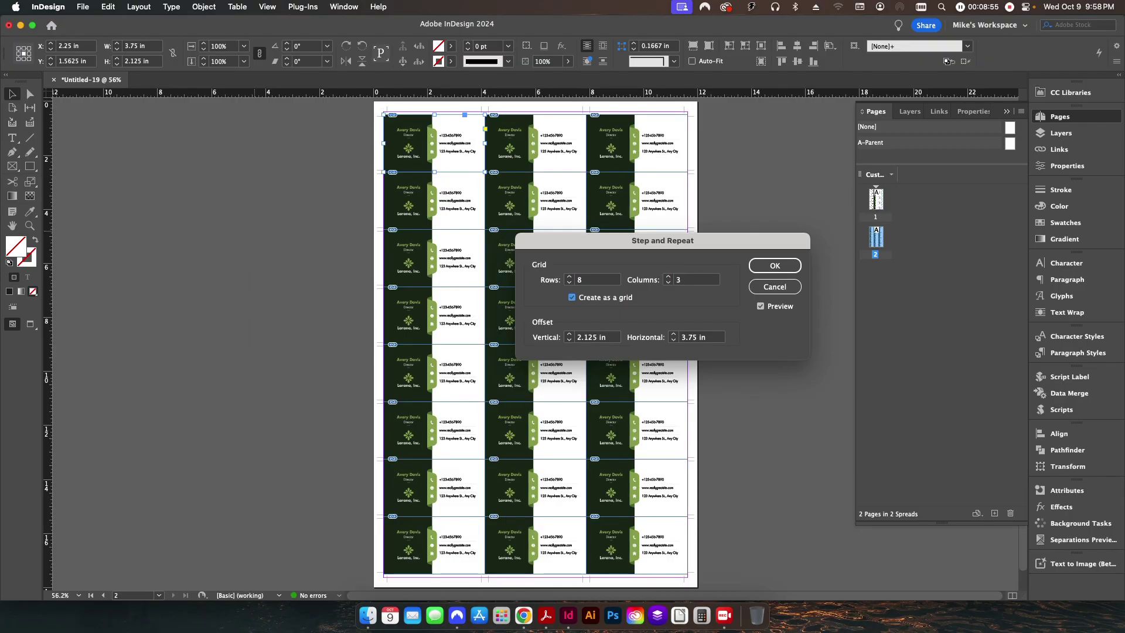
click(775, 266)
click(995, 513)
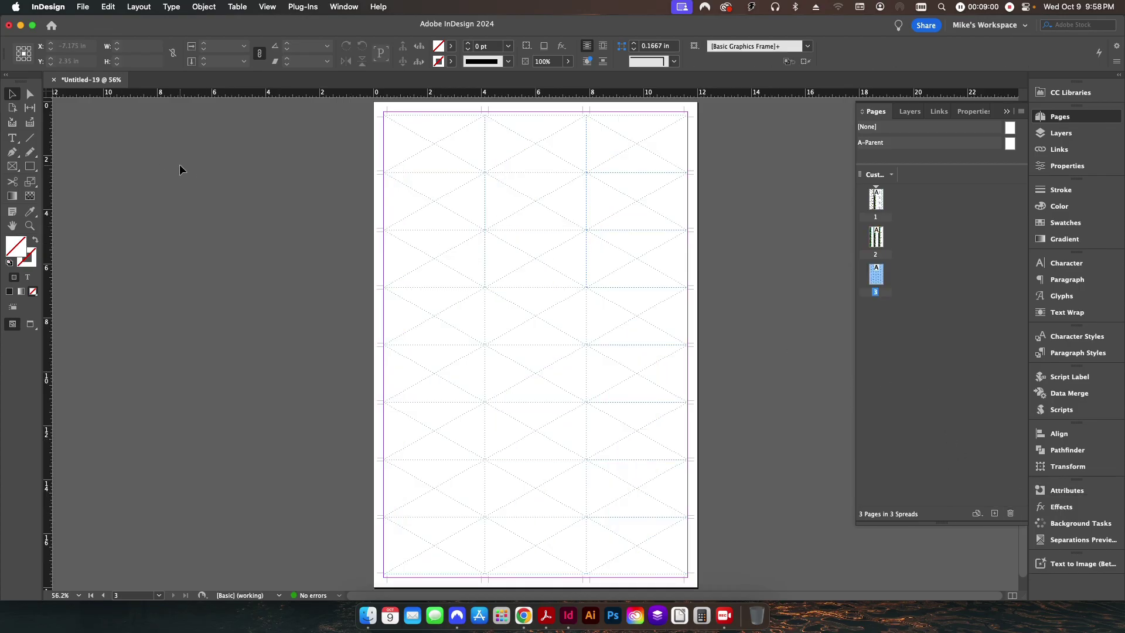
Step: Place a business card PDF at the top-left margin corner of page 3
key(super+d)
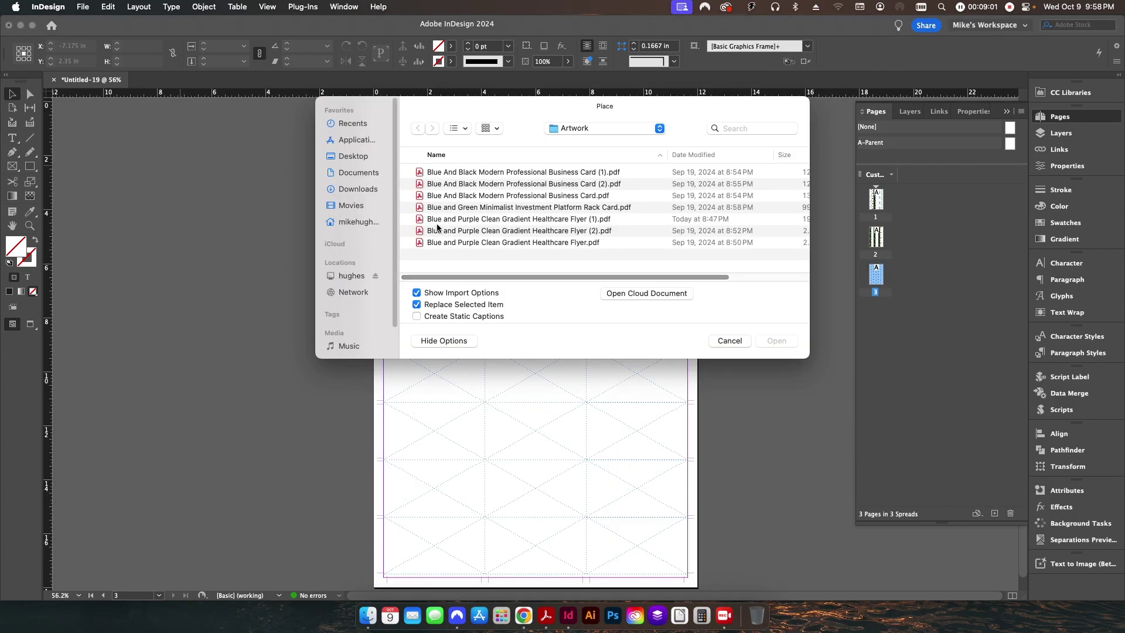
double_click(568, 198)
click(707, 407)
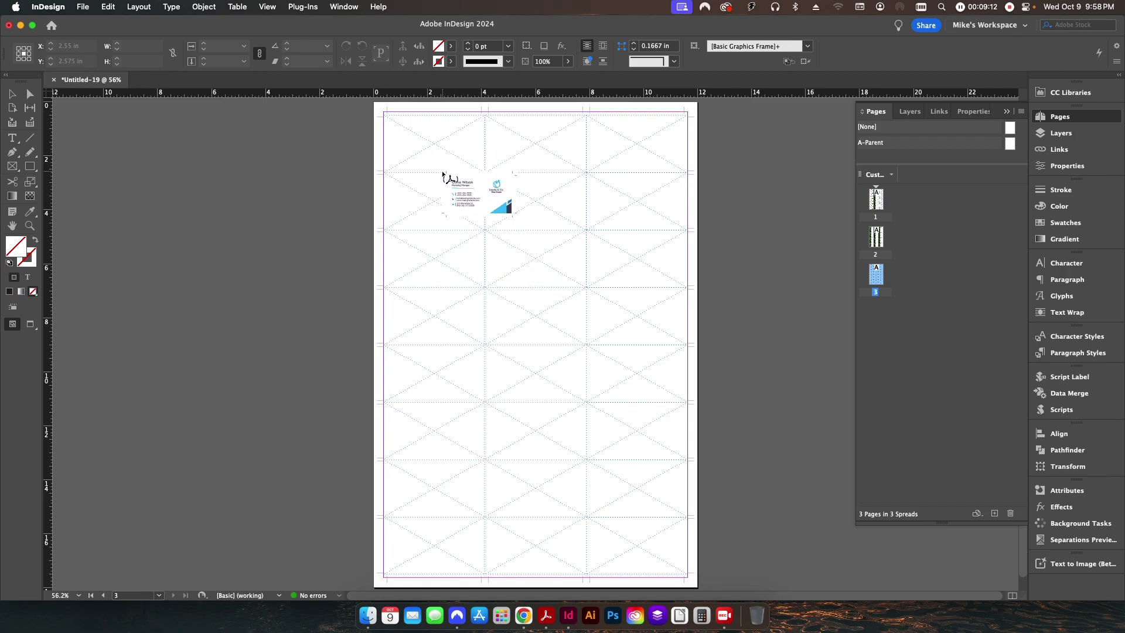
click(384, 115)
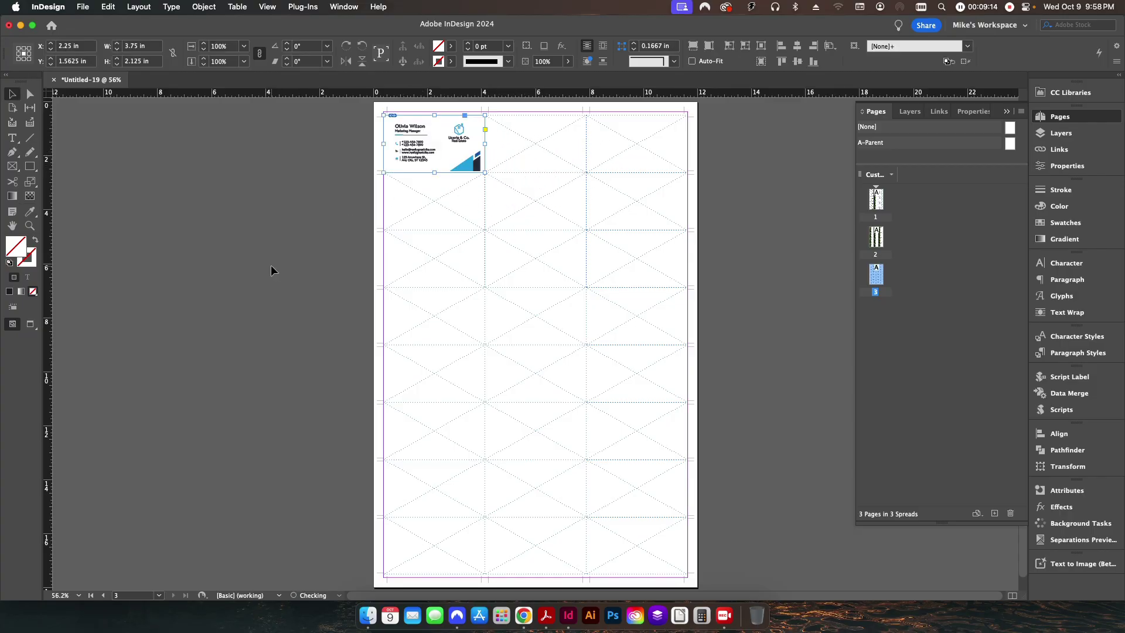
click(270, 267)
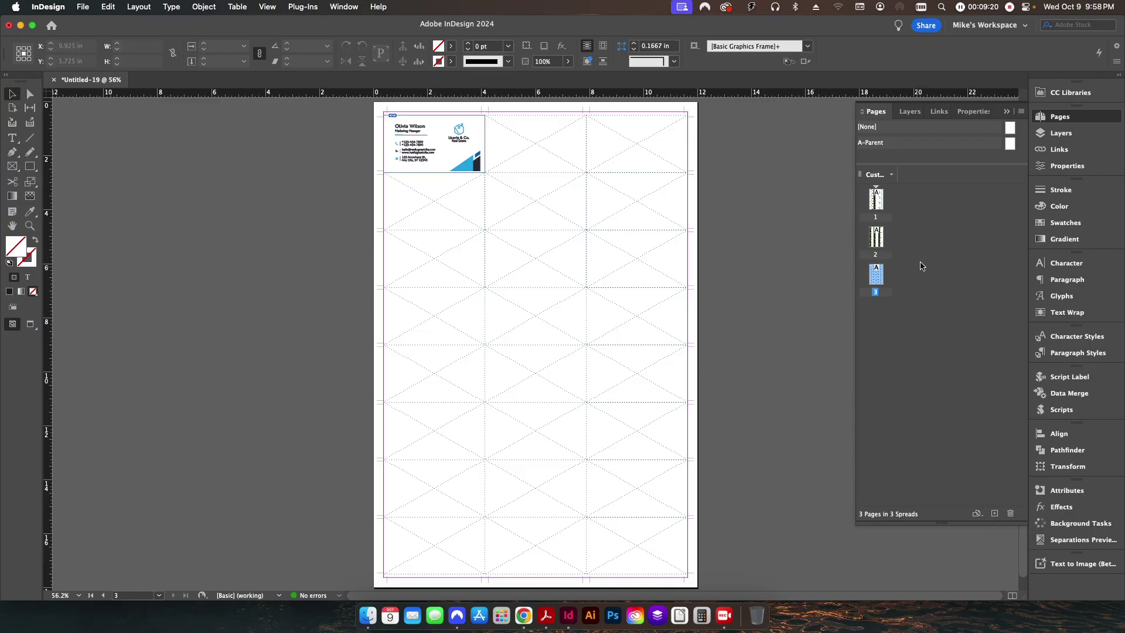
Step: Delete pages 2 and 3, confirming the warning, and add a fresh blank page 2
click(876, 234)
shift+click(877, 280)
click(1011, 512)
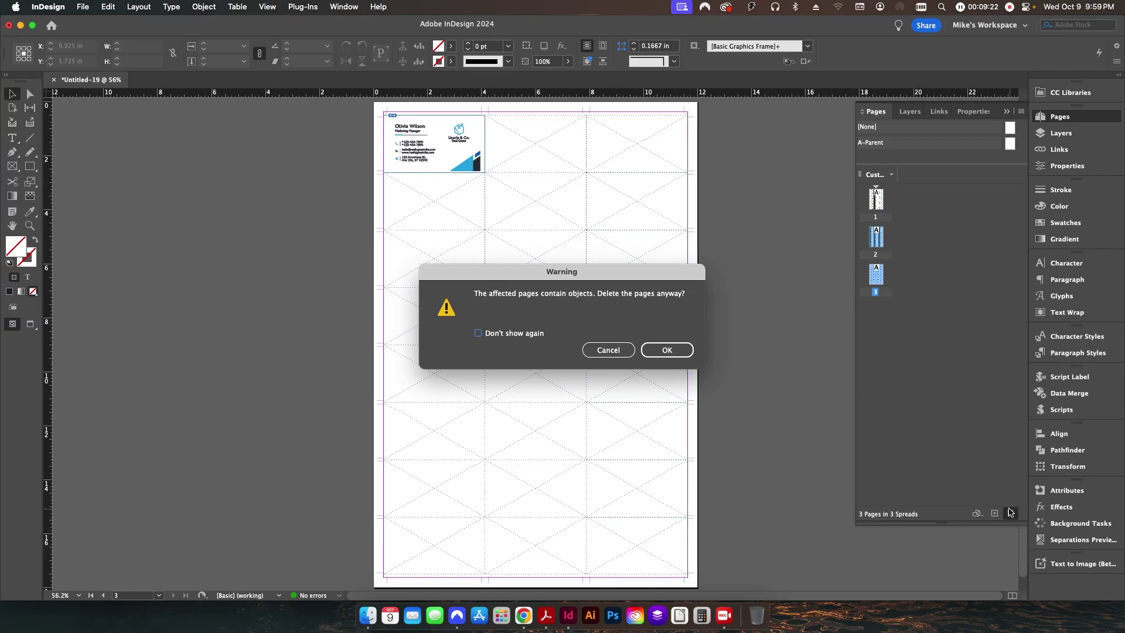
click(667, 350)
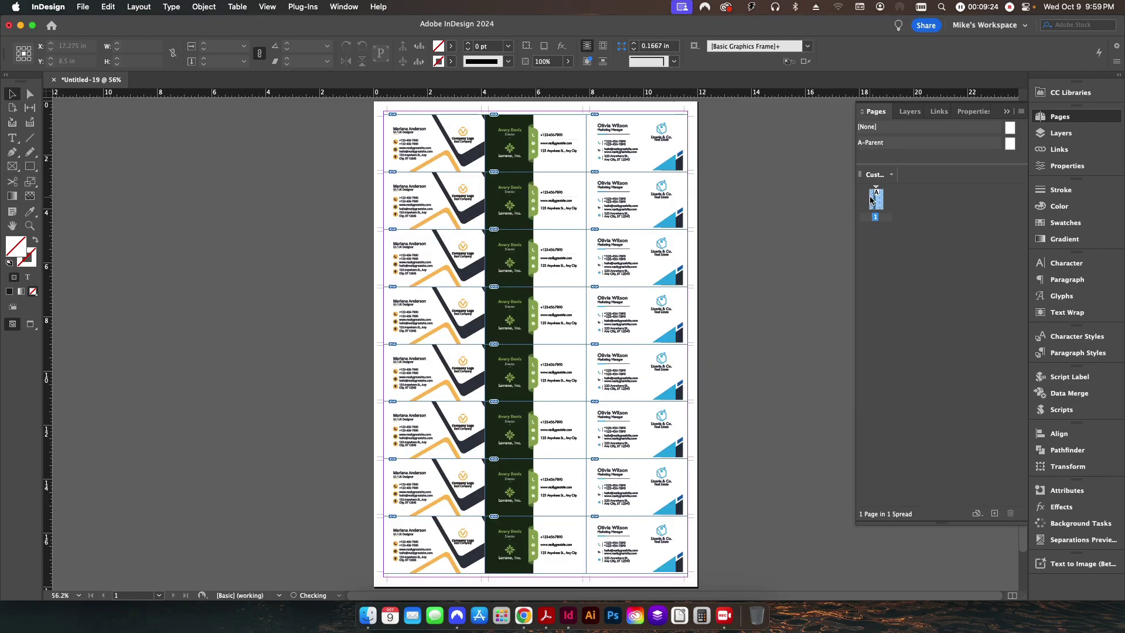
click(995, 514)
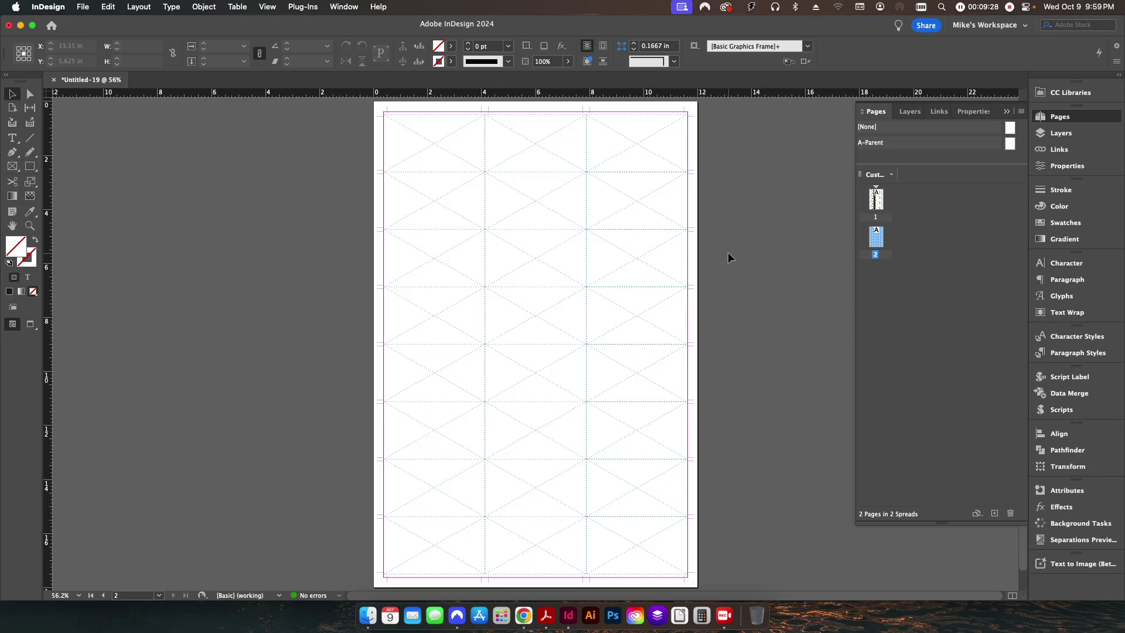
Step: Place page 2 of Business Card (2).pdf at the top-left margin and repeat it into a 3×8 grid
key(super+d)
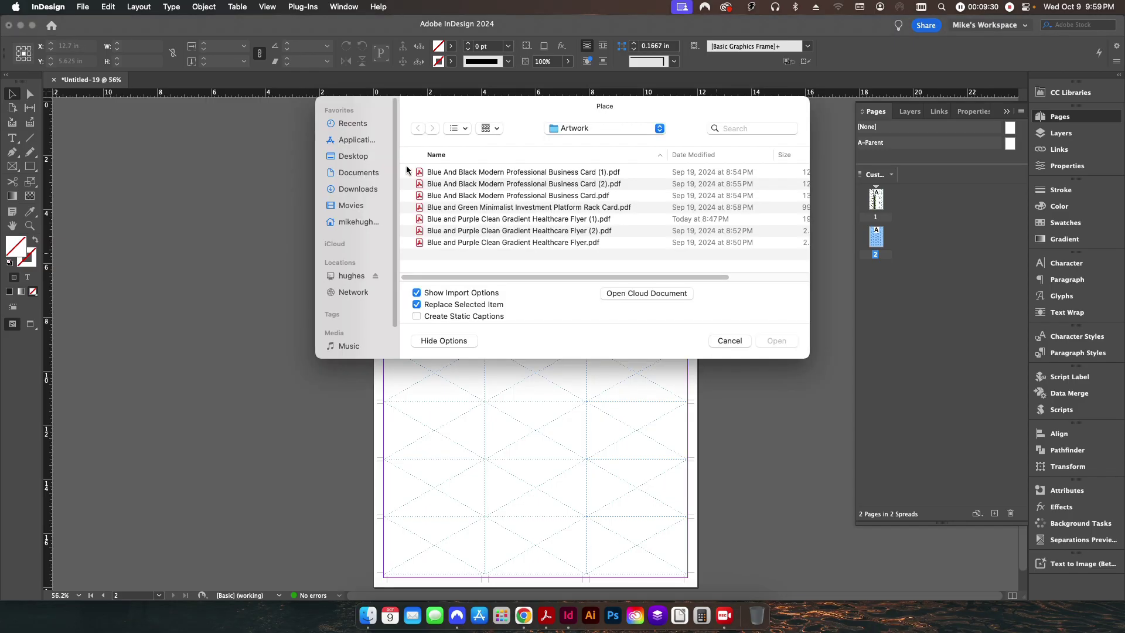
double_click(570, 186)
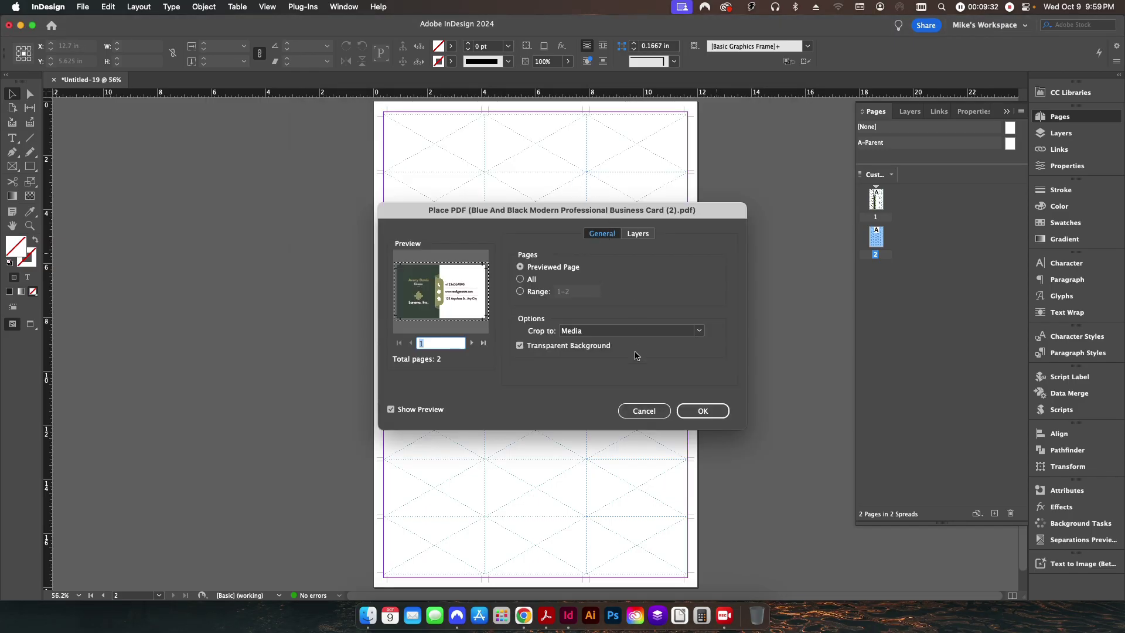
click(484, 343)
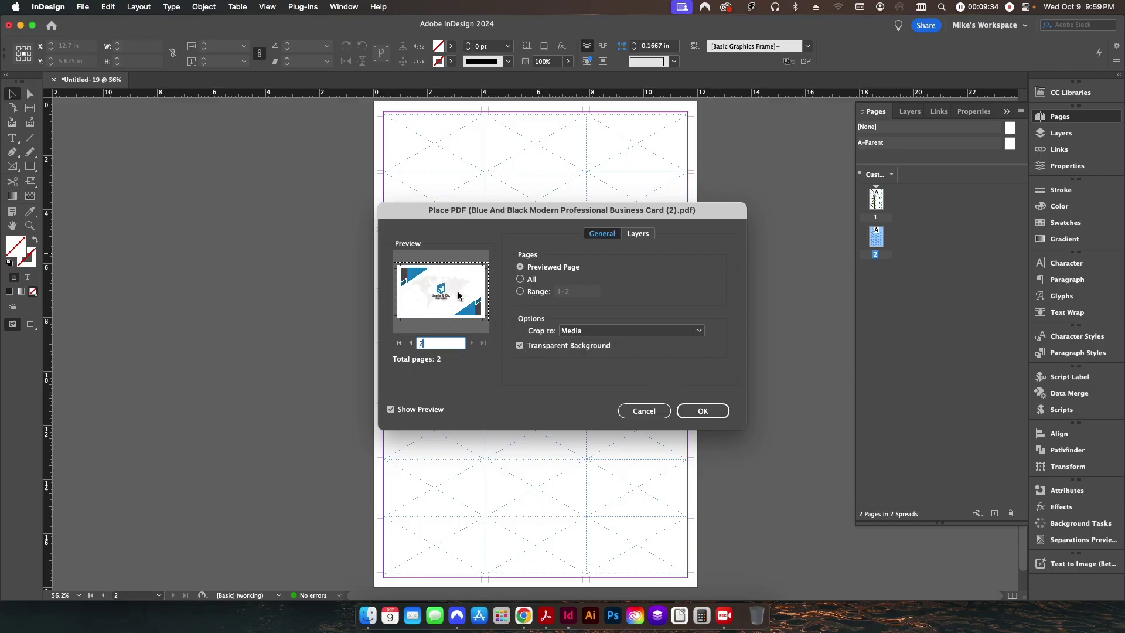
click(702, 411)
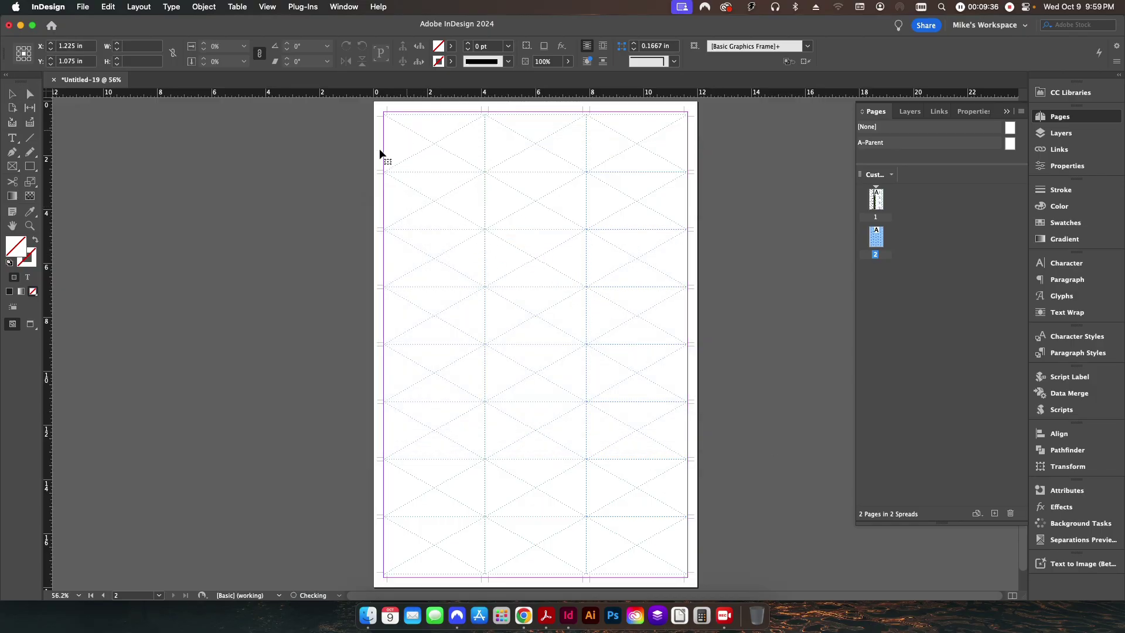
click(384, 114)
key(super+alt+u)
key(Return)
click(288, 172)
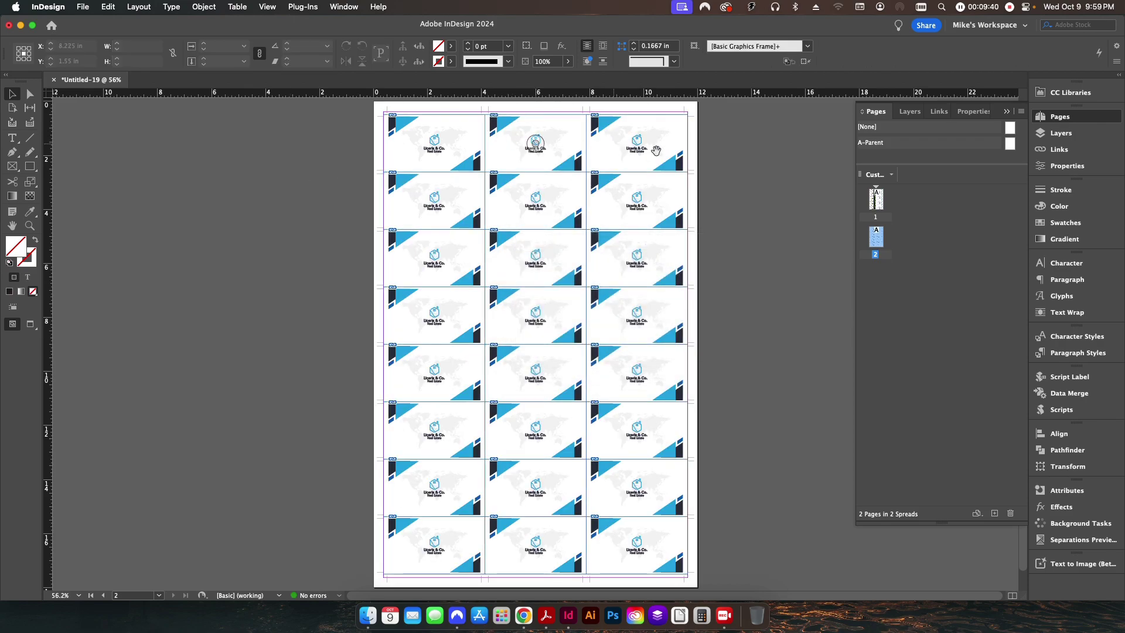
Step: Flip between page 1's card fronts and page 2's card backs to compare them
click(877, 199)
double_click(877, 198)
double_click(876, 237)
double_click(877, 198)
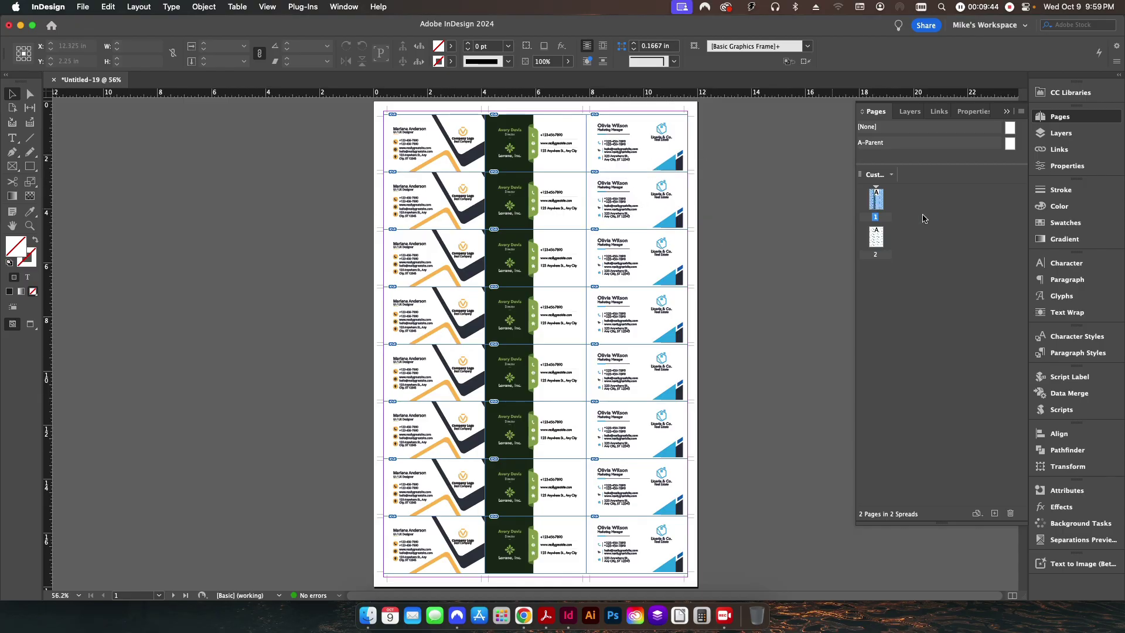
double_click(876, 237)
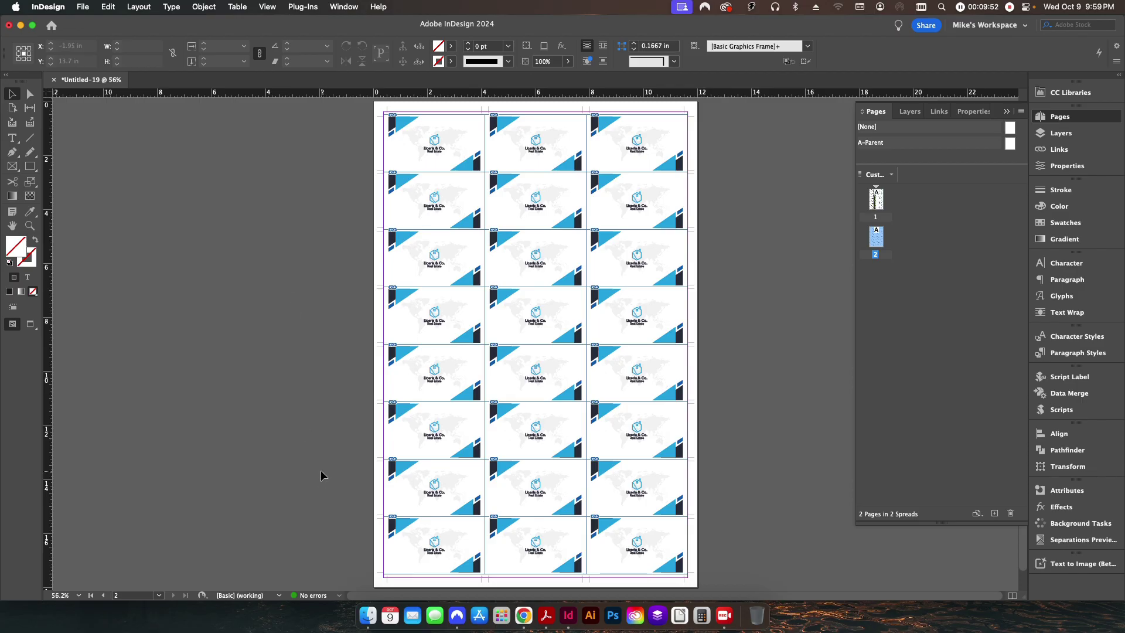
Step: Open _Flyer_8.5x11_2-Up_12x18.indt from the InDesign Templates folder in Finder
click(369, 616)
scroll(449, 346, down, 10)
scroll(448, 346, up, 10)
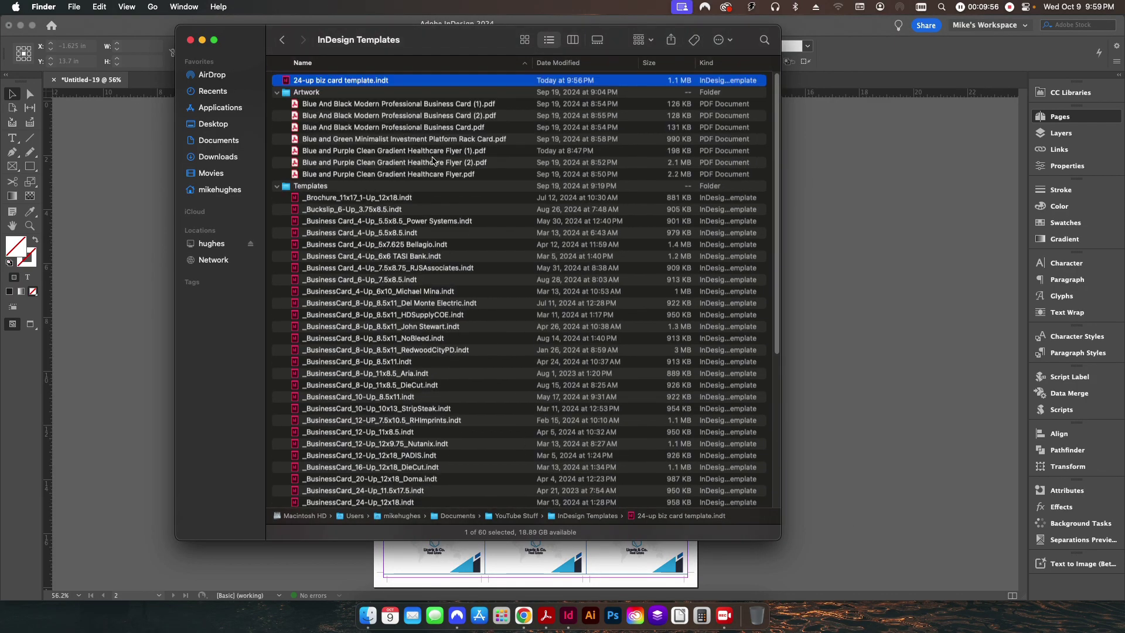
scroll(397, 334, down, 5)
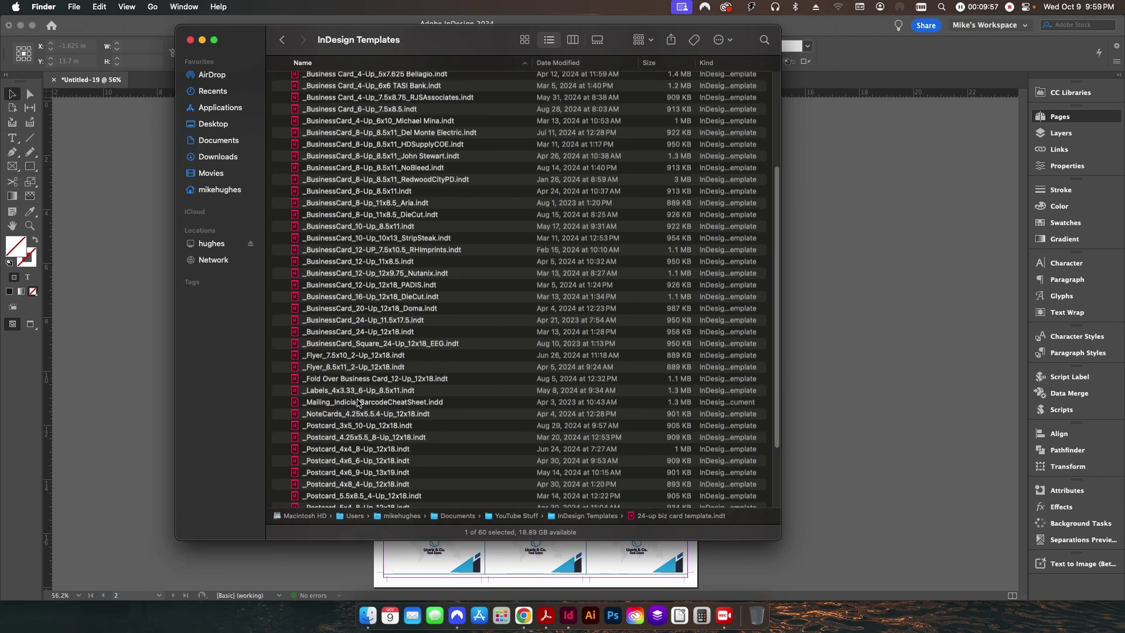
double_click(357, 369)
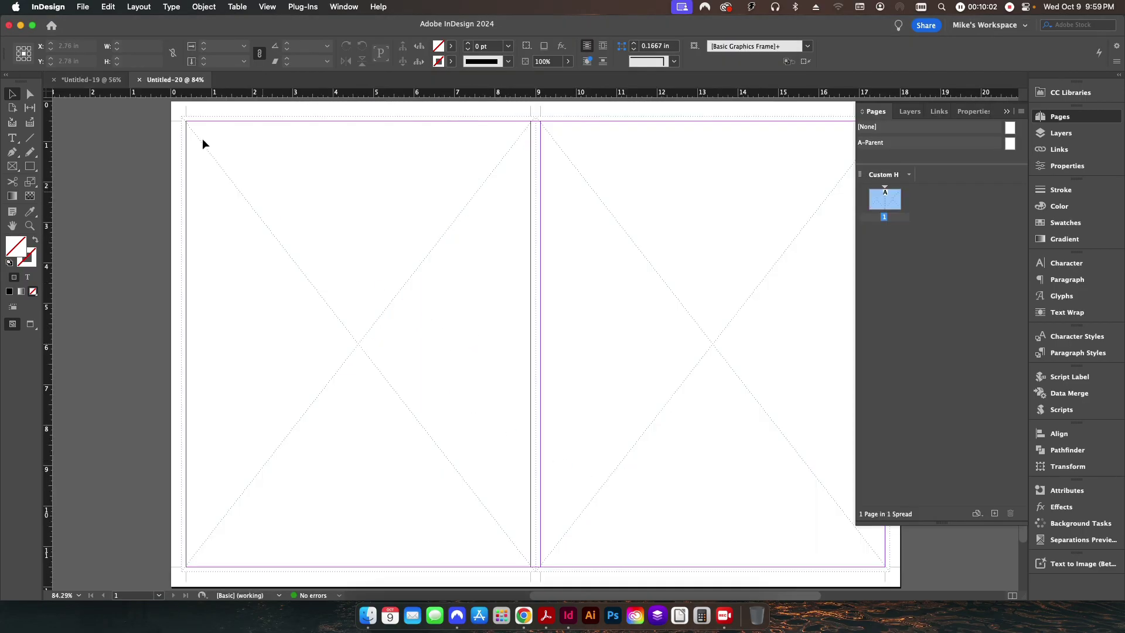
Step: Place pages 1 and 2 of Healthcare Flyer (1).pdf into the left and right frames
click(88, 7)
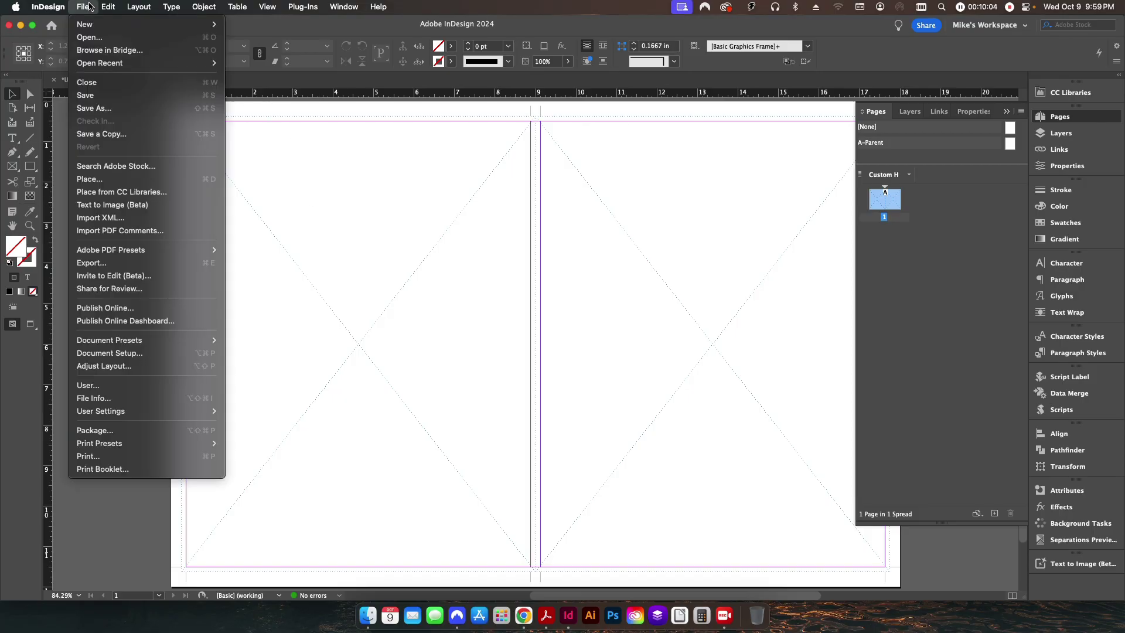
click(147, 207)
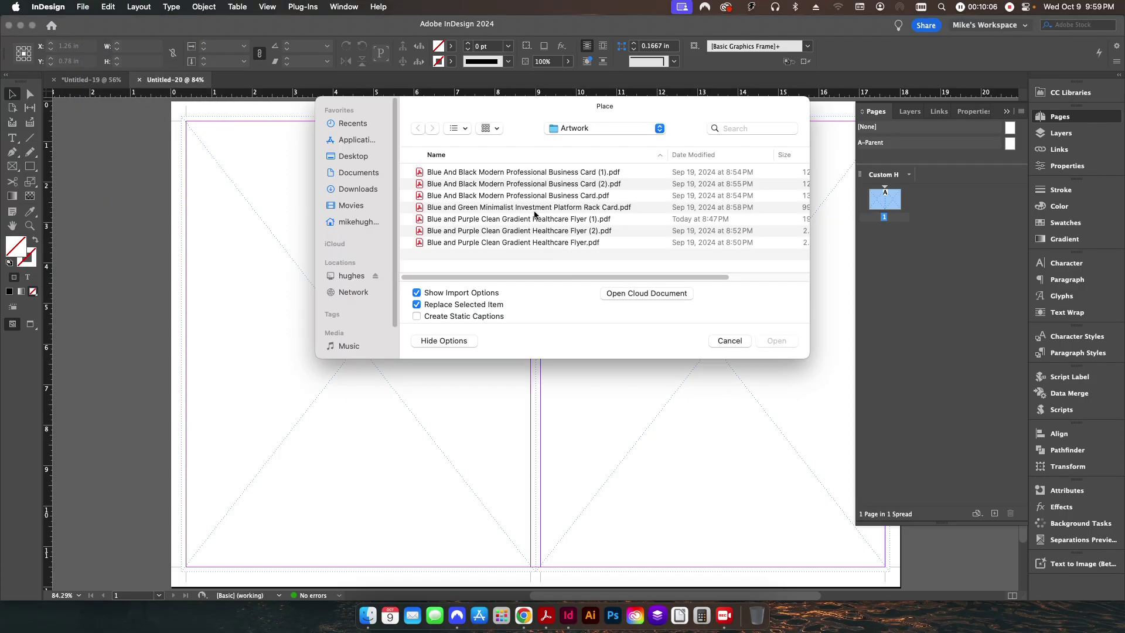
click(562, 219)
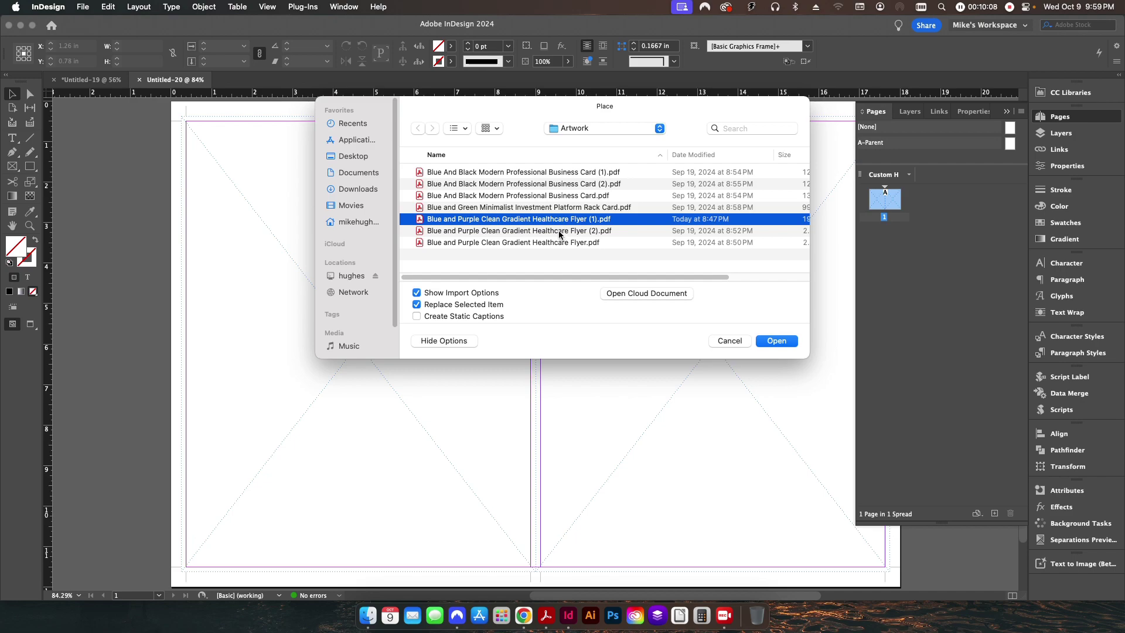
click(777, 341)
click(690, 411)
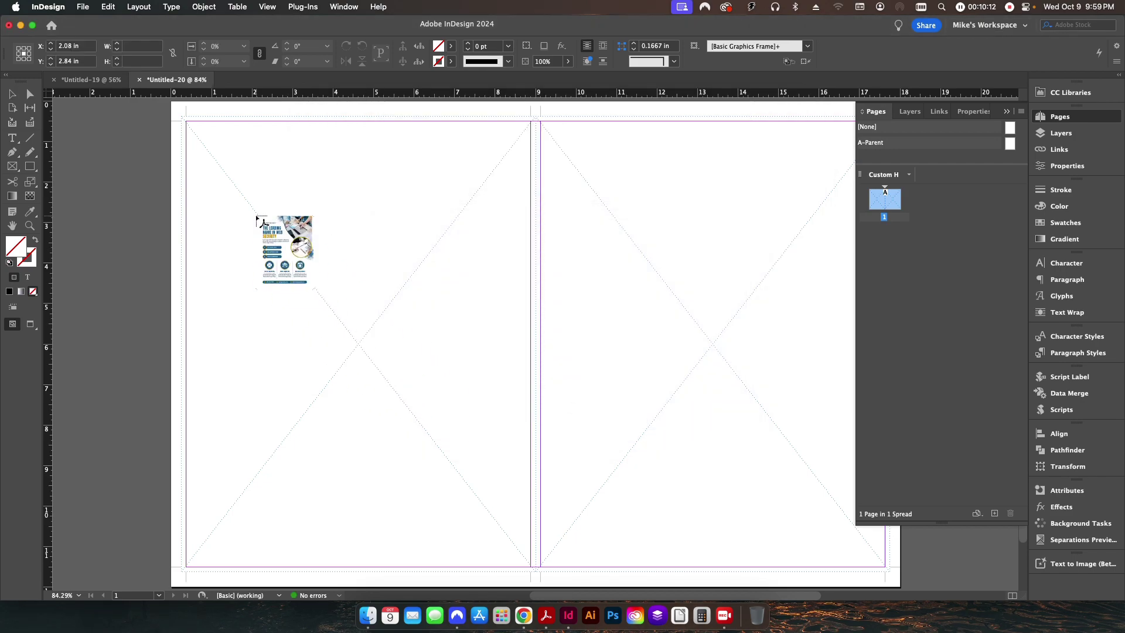
click(257, 217)
click(601, 242)
click(153, 225)
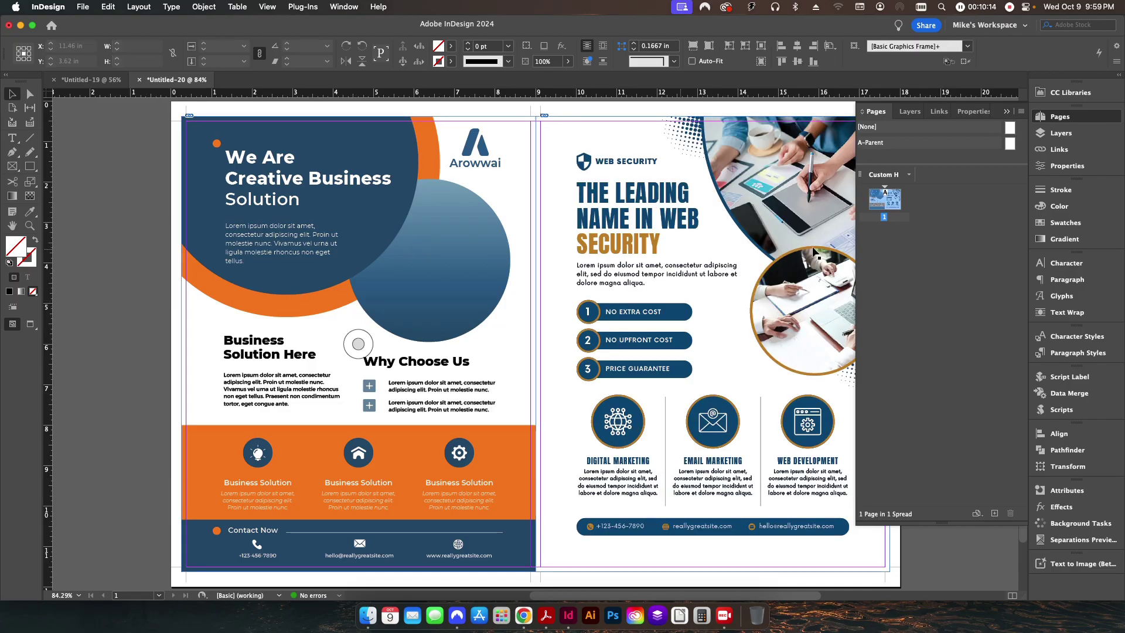
click(1007, 111)
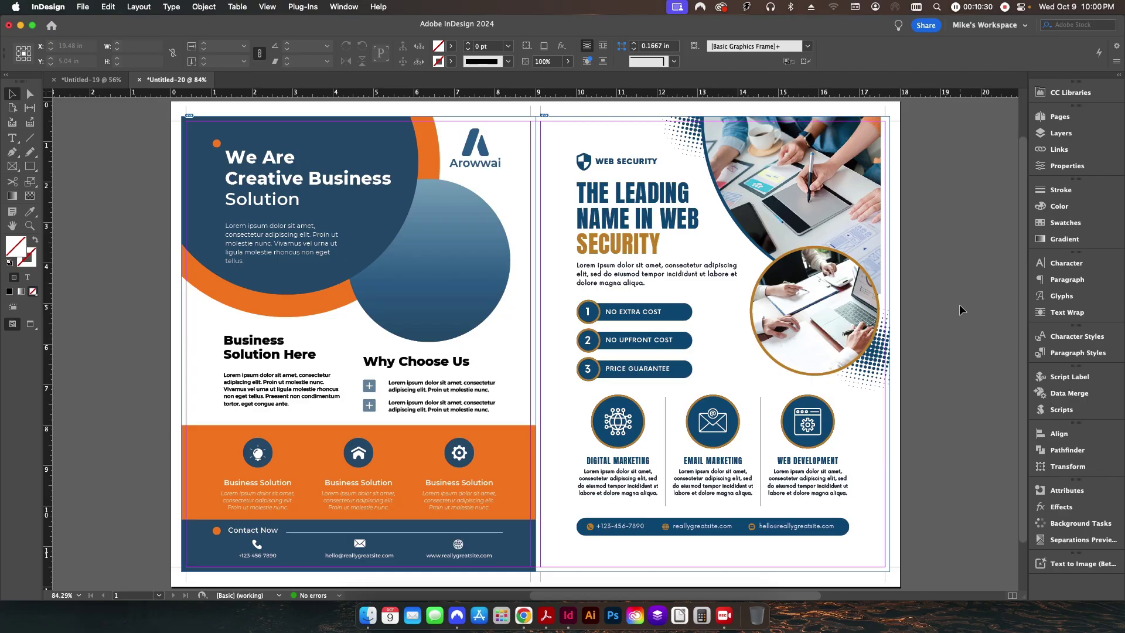
Step: Switch back to the Untitled-19 document and navigate toward page 1
click(87, 80)
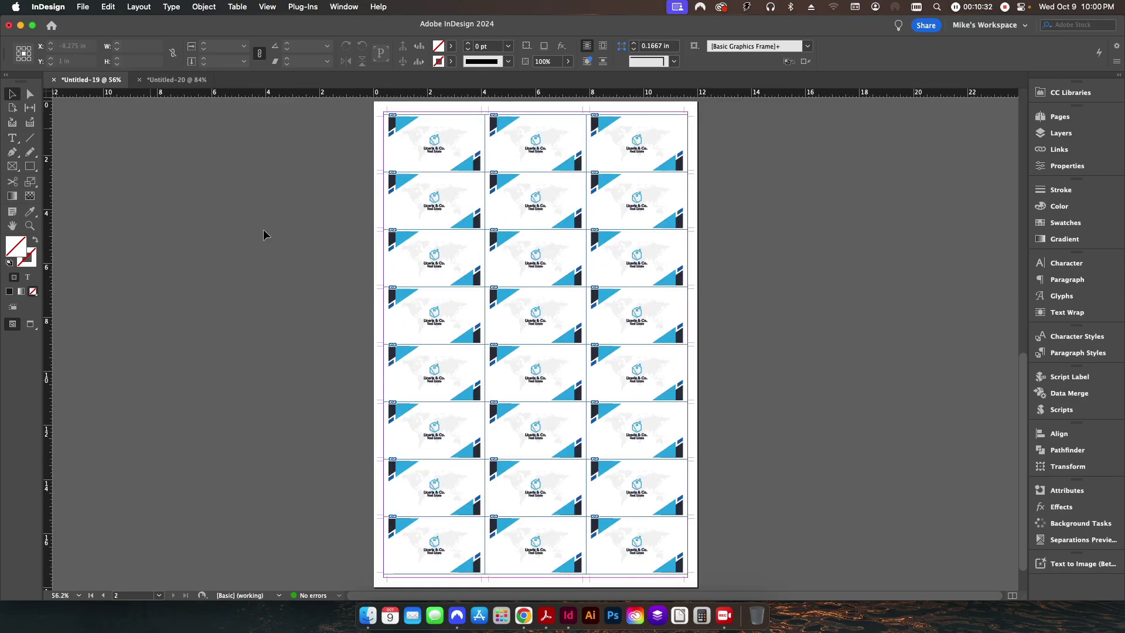
click(103, 596)
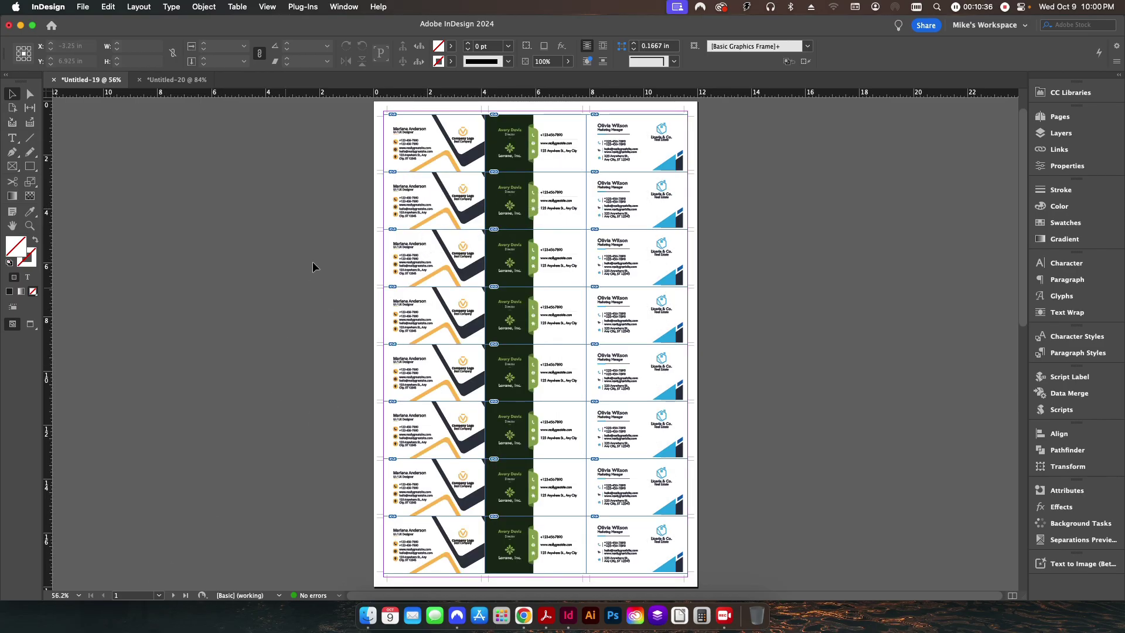